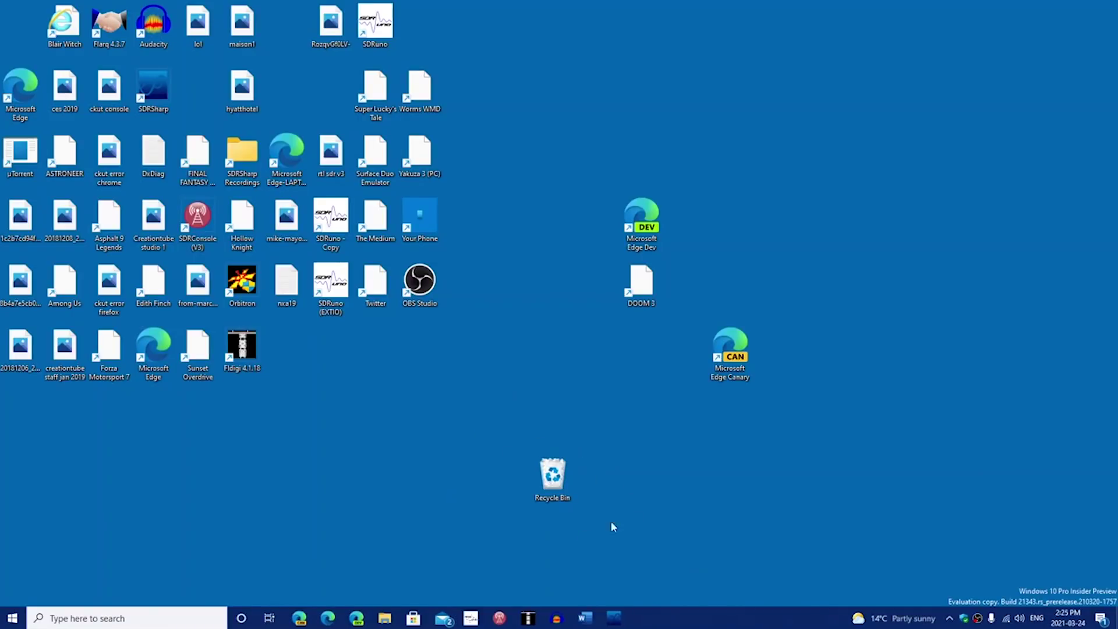
Look over the new folder and drive icons in This PC and on Local Disk (C:).
left_click(389, 620)
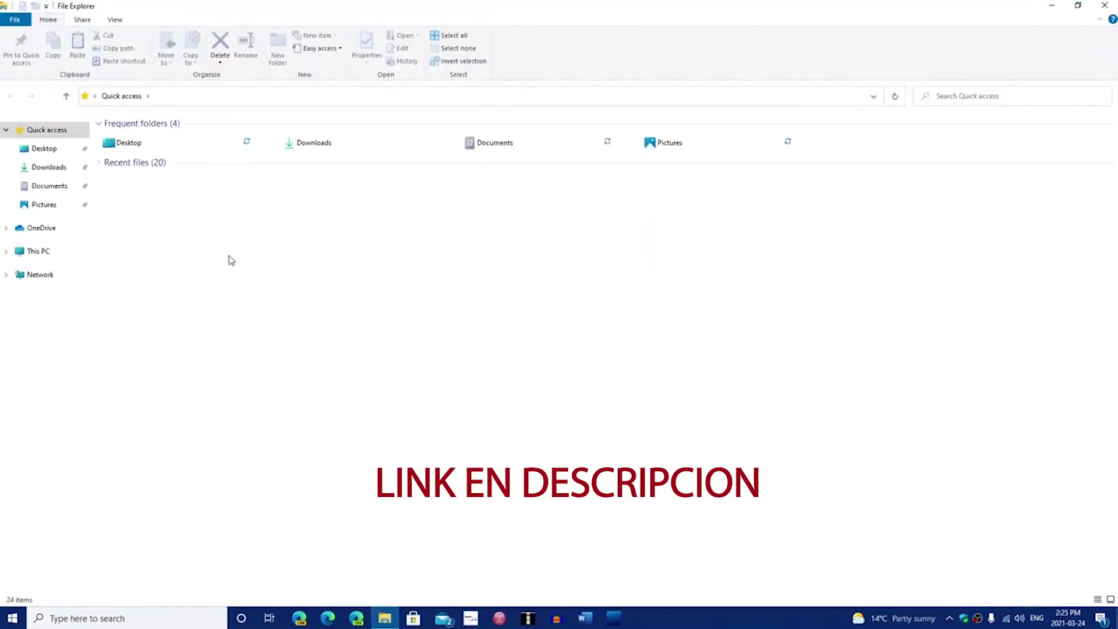
left_click(33, 257)
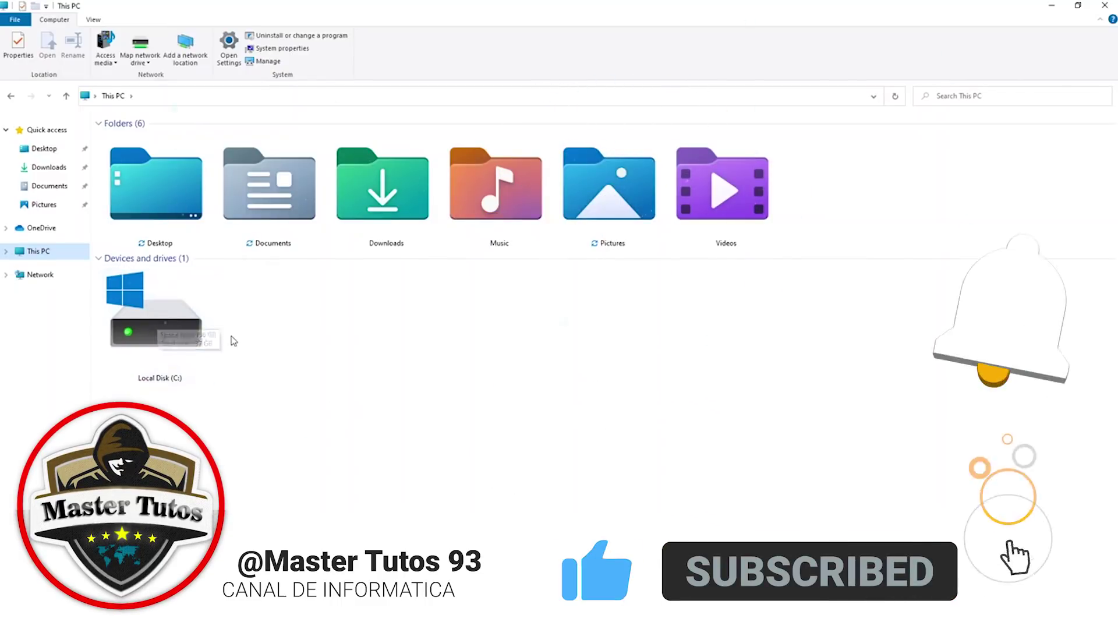
left_click(172, 330)
double_click(171, 330)
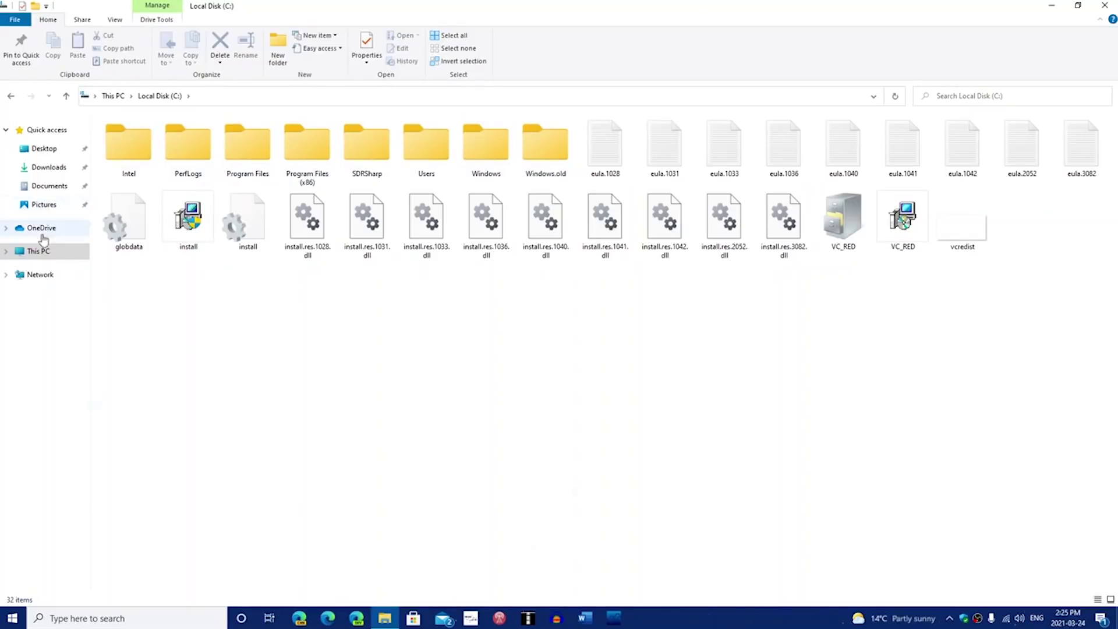
left_click(39, 251)
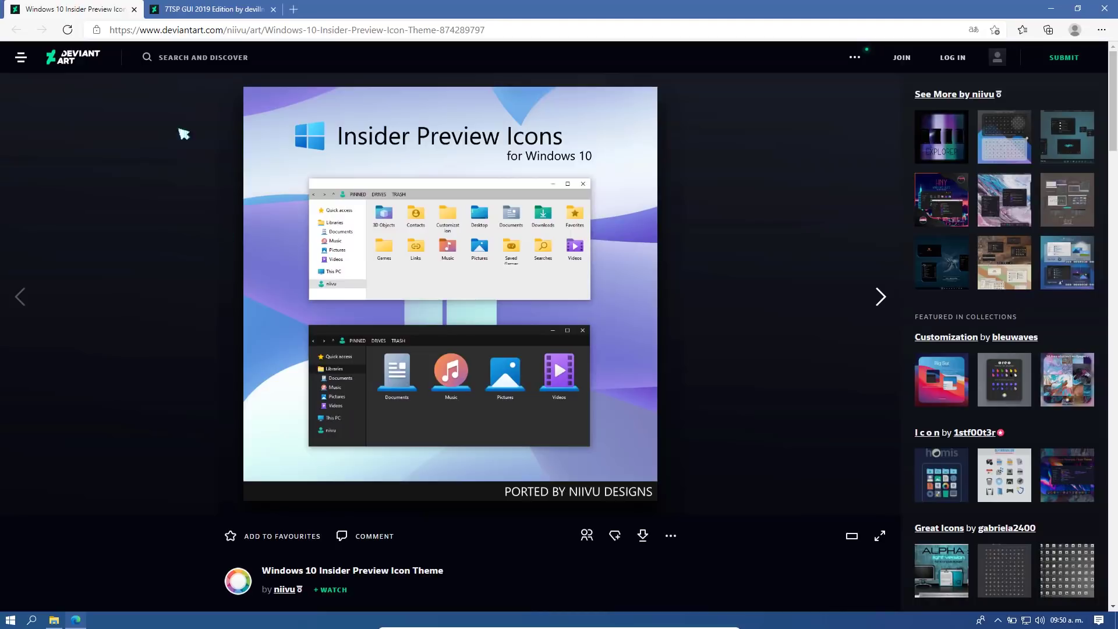
Examine the Windows 10 Insider Preview Icon Theme page, including its enlarged preview image, description and comments.
scroll(205, 156, "down", 3)
scroll(205, 154, "up", 3)
scroll(205, 155, "down", 5)
scroll(206, 165, "up", 5)
scroll(207, 165, "up", 1)
left_click(449, 235)
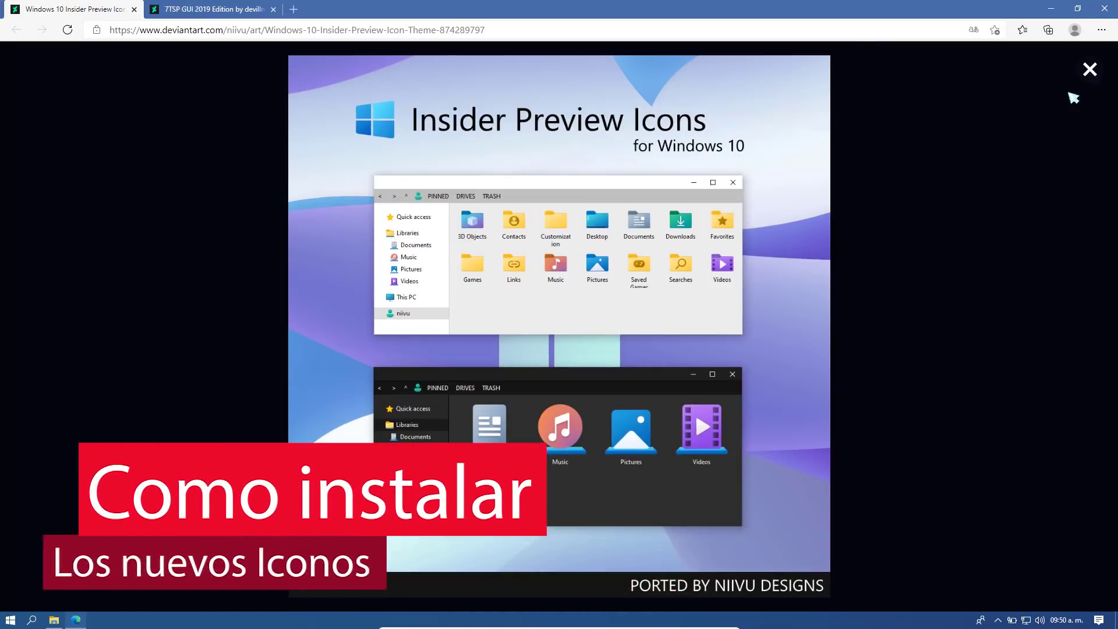
left_click(1089, 70)
scroll(319, 271, "down", 5)
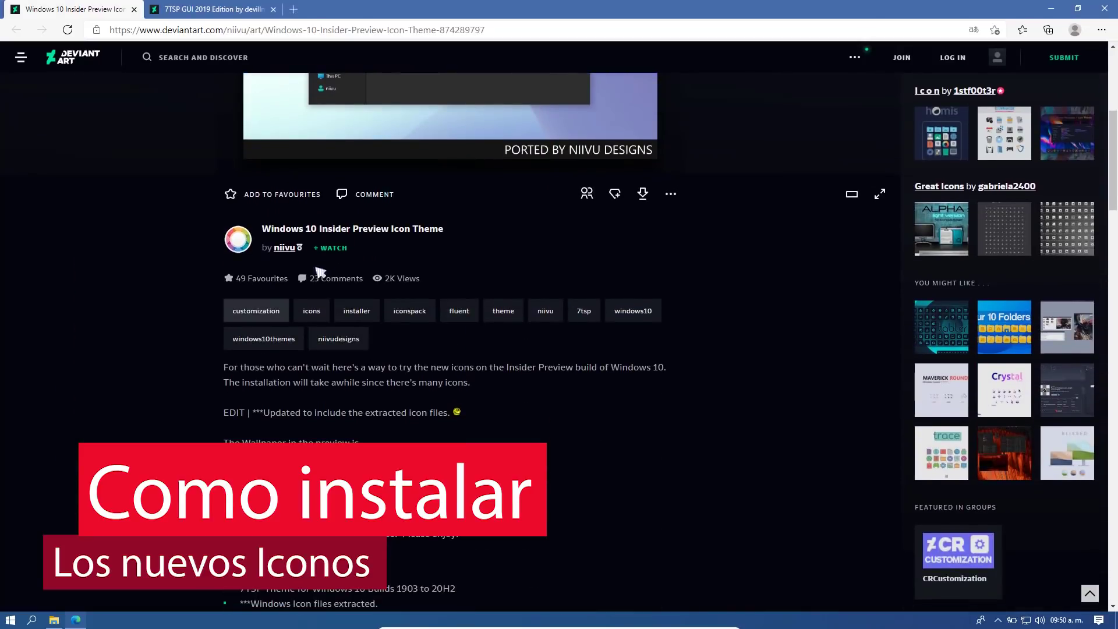
scroll(319, 271, "down", 1)
scroll(297, 295, "down", 4)
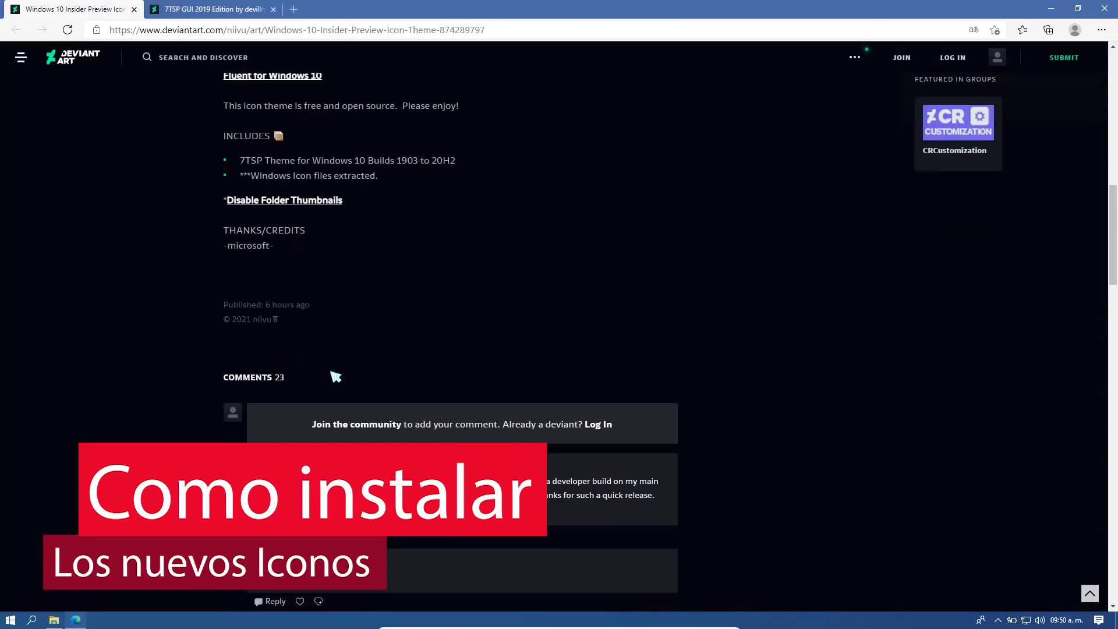
scroll(336, 377, "up", 15)
Switch to File Explorer, check the contents of the Windows 10 Insider Preview Icons folder, and return to Nuevo Explorador.
left_click(1051, 9)
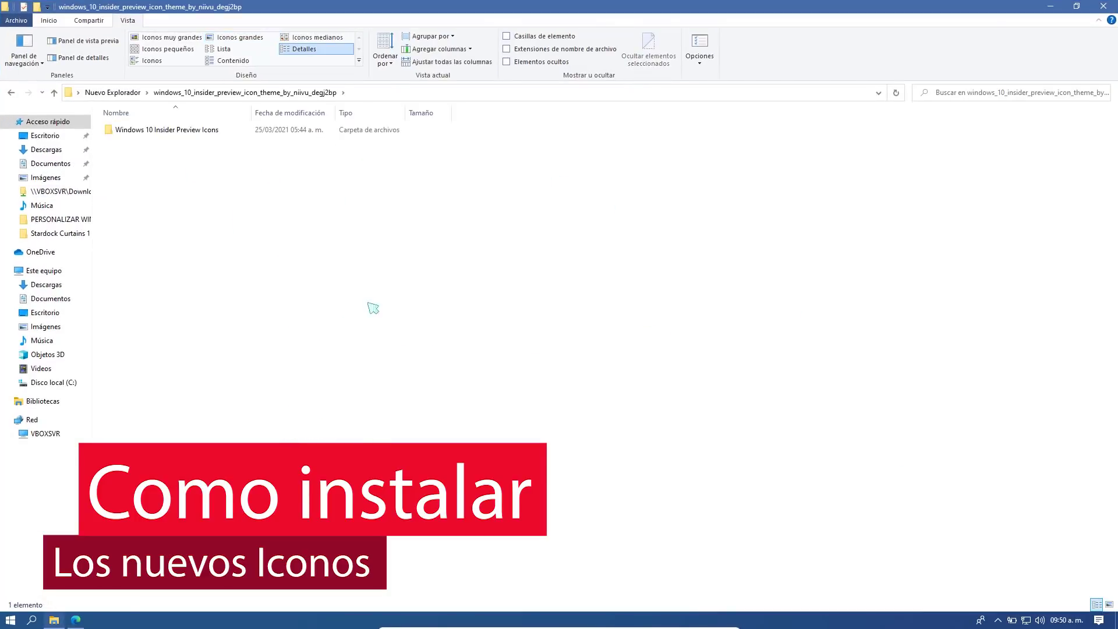
key("Return")
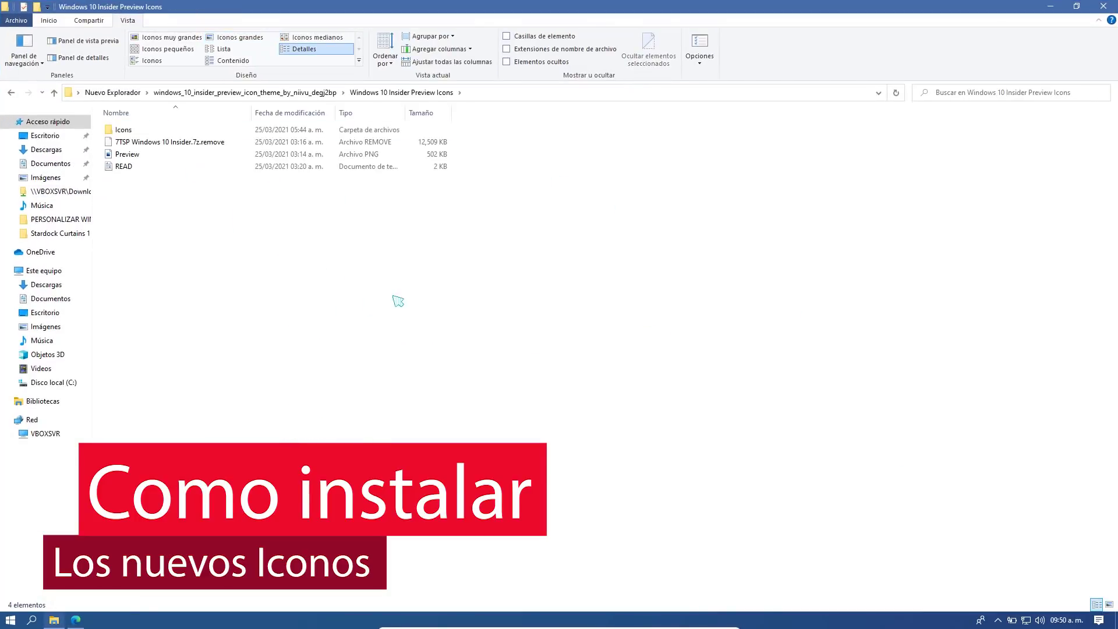
key("alt+Left")
key("alt+Left")
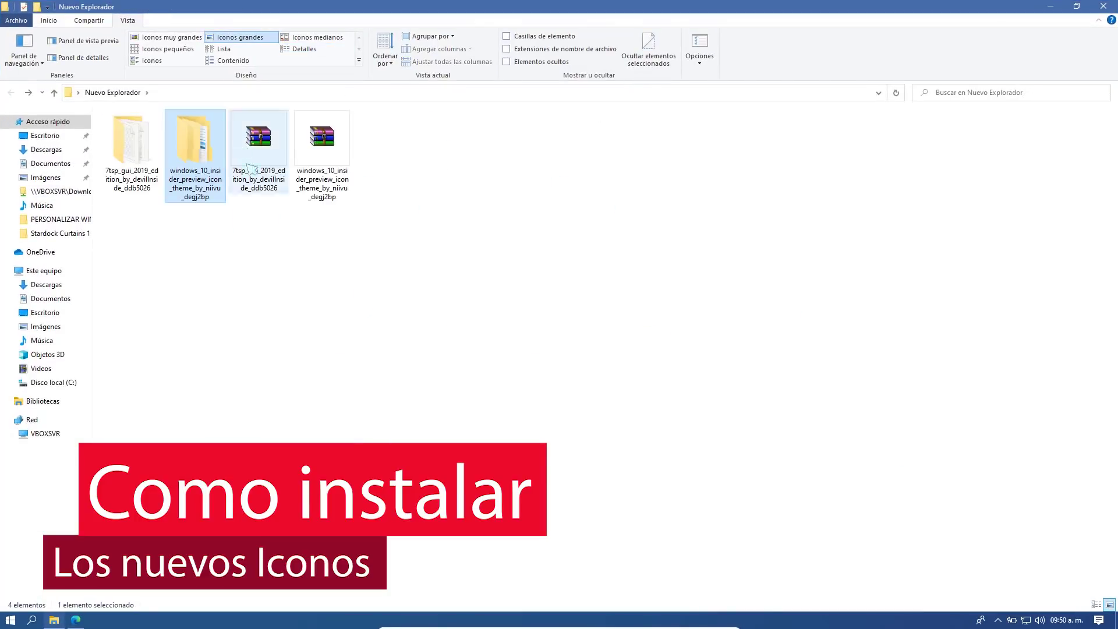
In the Windows 10 Insider Preview Icons folder, remove the .remove extension so the pack is named 7TSP Windows 10 Insider.7z.
double_click(172, 121)
double_click(138, 129)
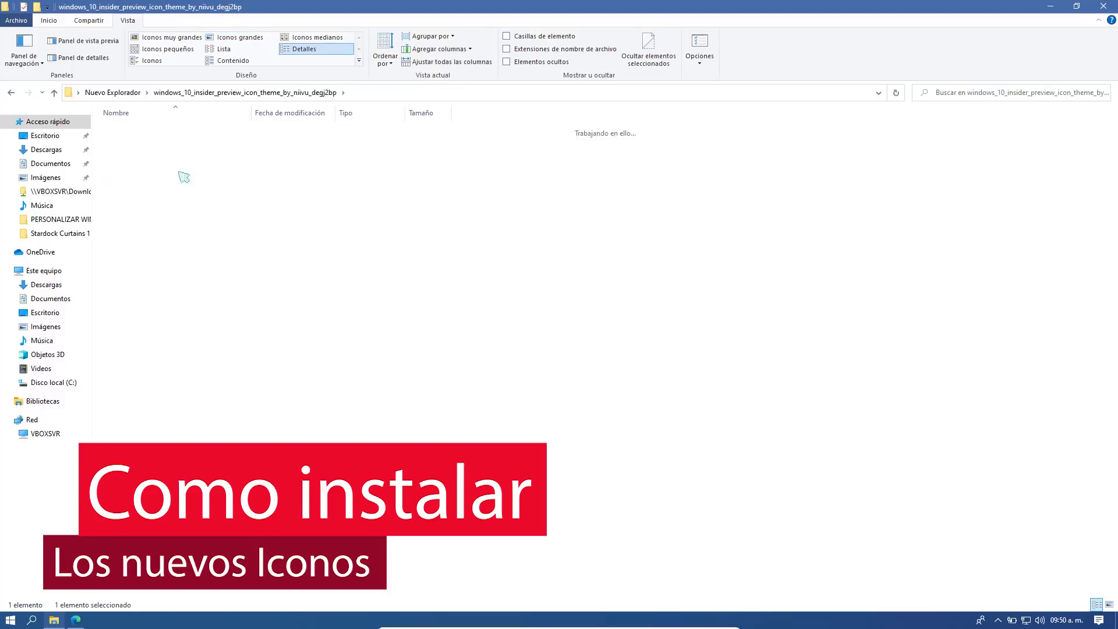
right_click(207, 141)
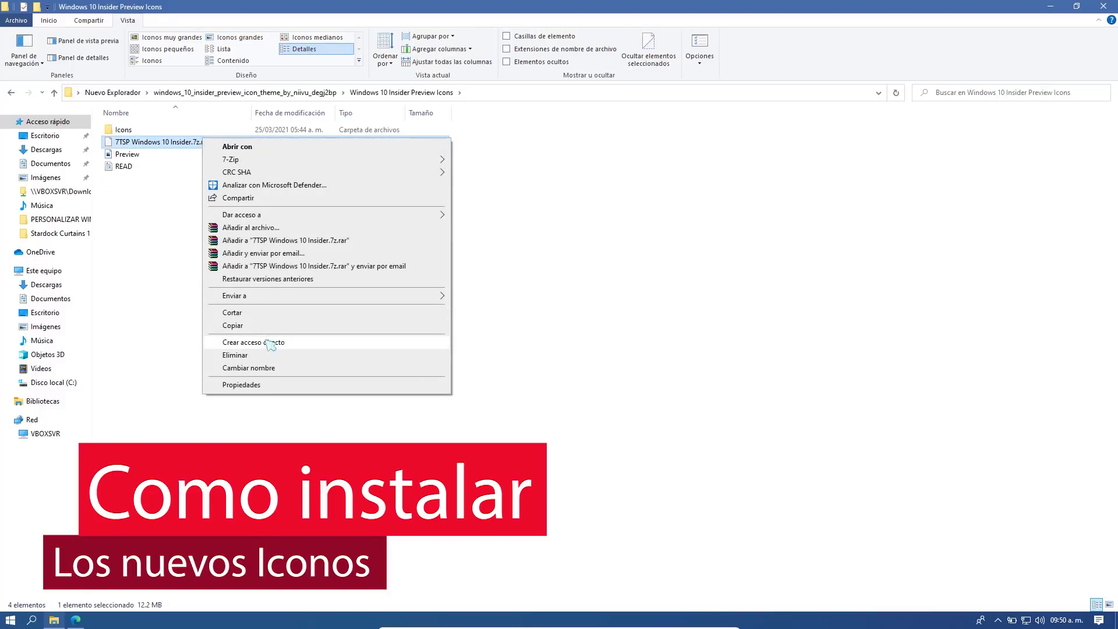
left_click(267, 367)
left_click(233, 141)
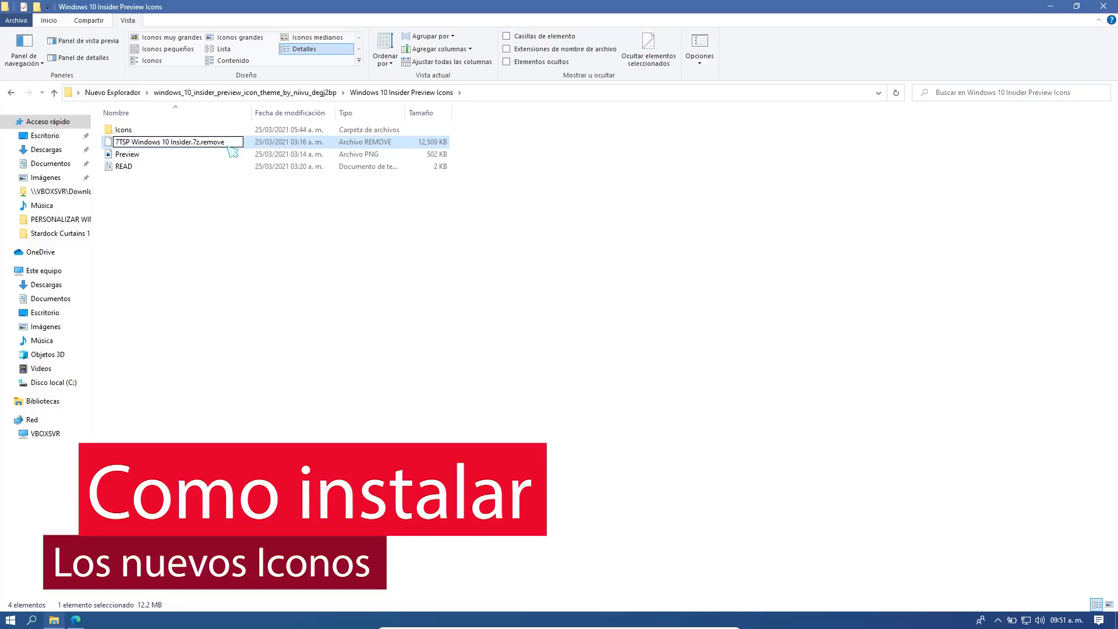
key("BackSpace")
key("BackSpace")
key("BackSpace")
key("BackSpace")
key("BackSpace")
key("BackSpace")
key("BackSpace")
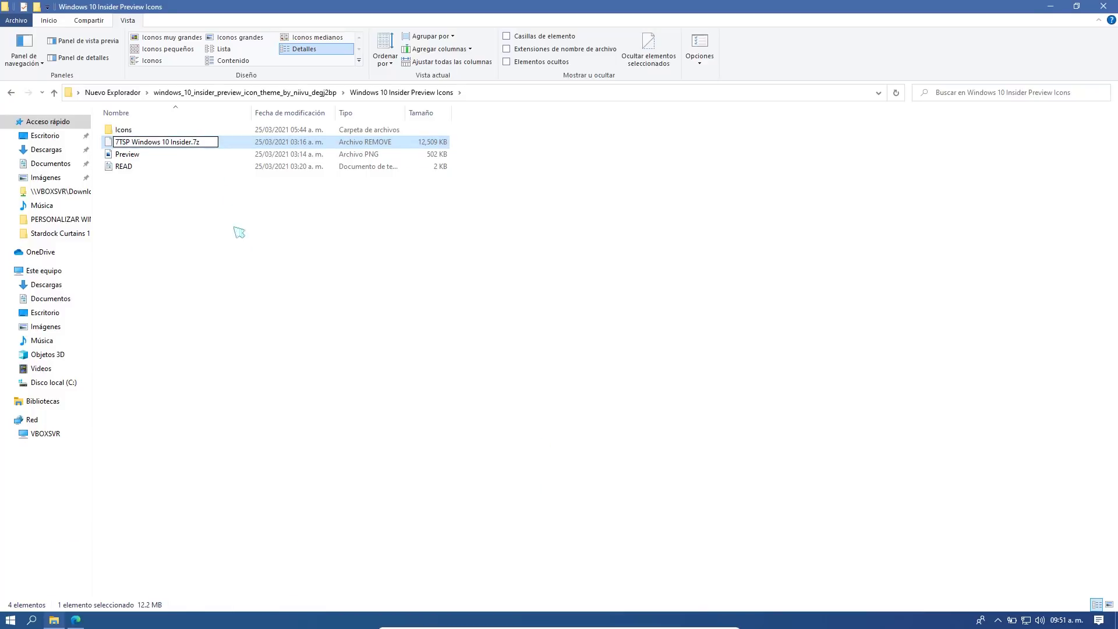
key("Return")
left_click(633, 318)
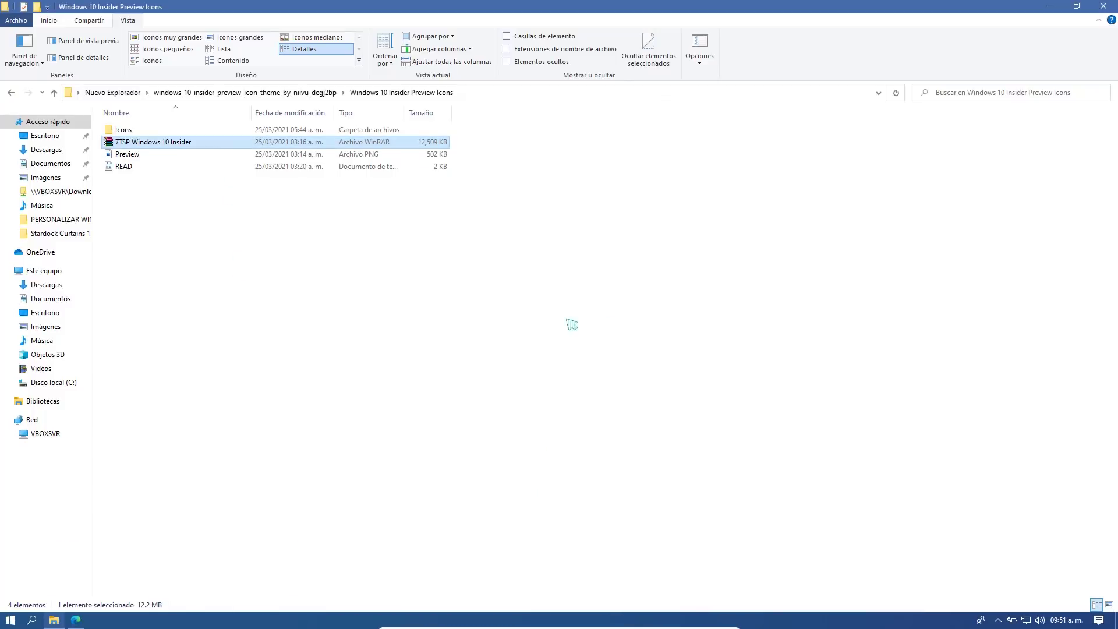
left_click(208, 234)
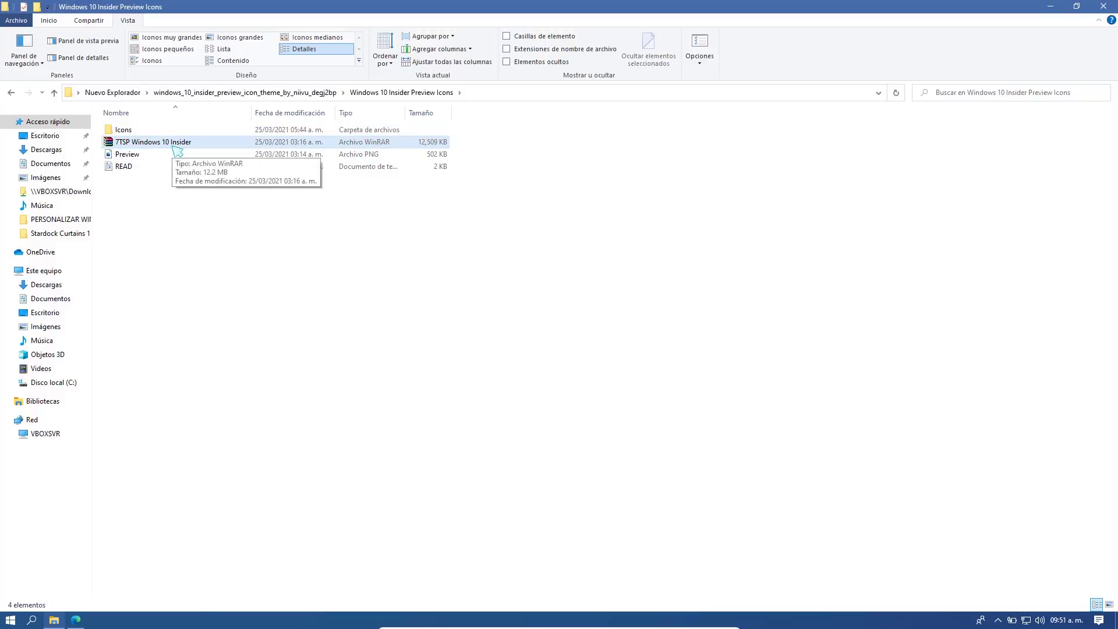
Return to the Nuevo Explorador folder and view the enlarged preview on the browser's 7TSP GUI 2019 Edition page.
key("BackSpace")
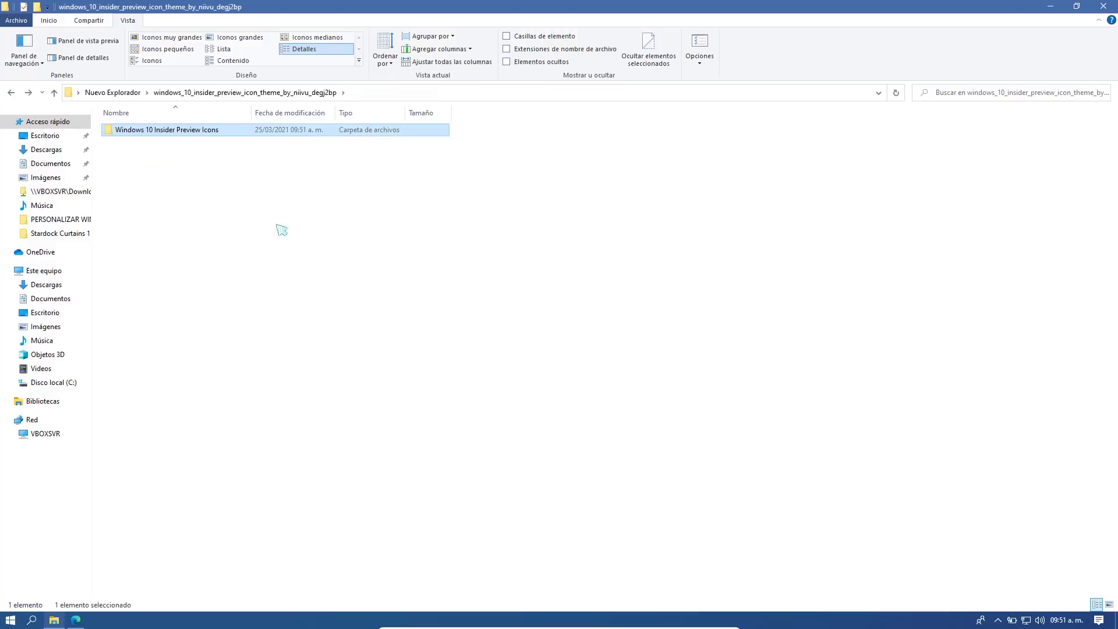
key("BackSpace")
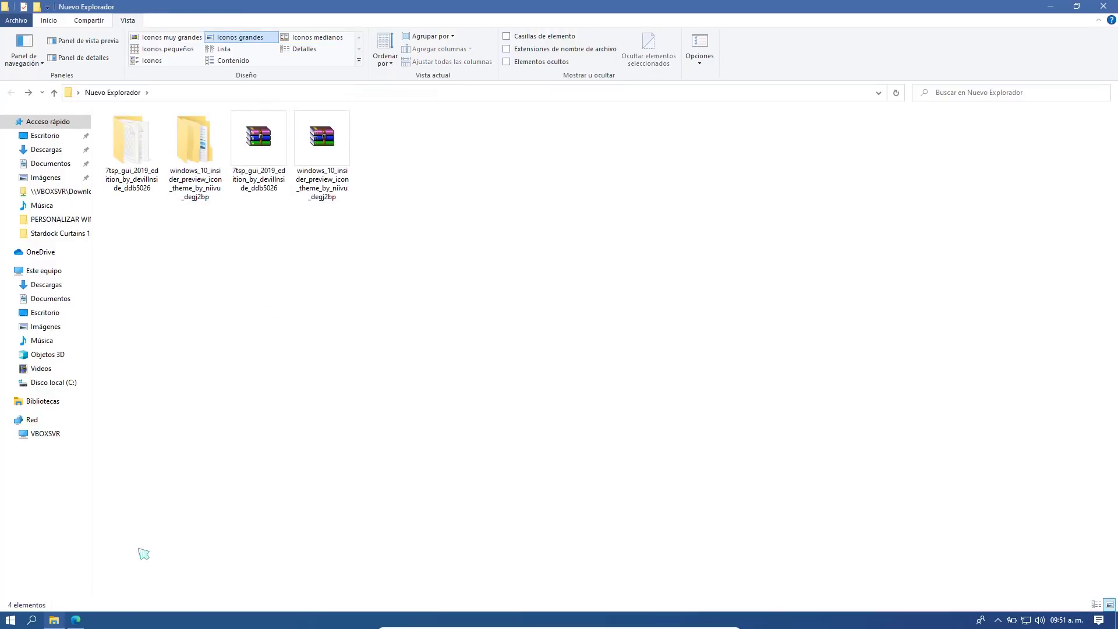
left_click(87, 621)
left_click(182, 7)
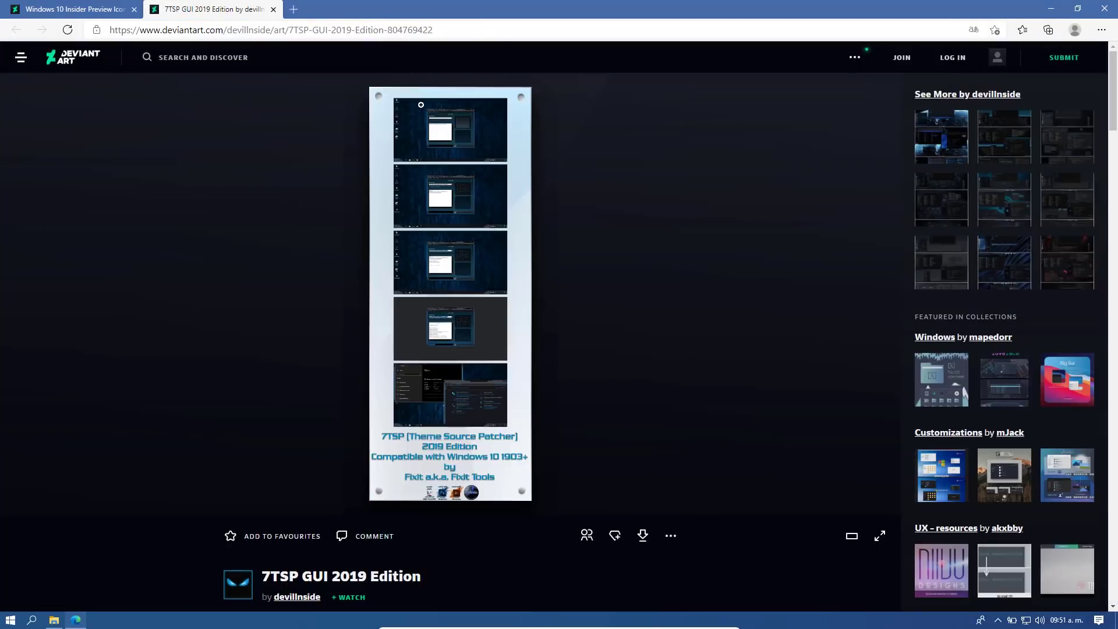
left_click(417, 255)
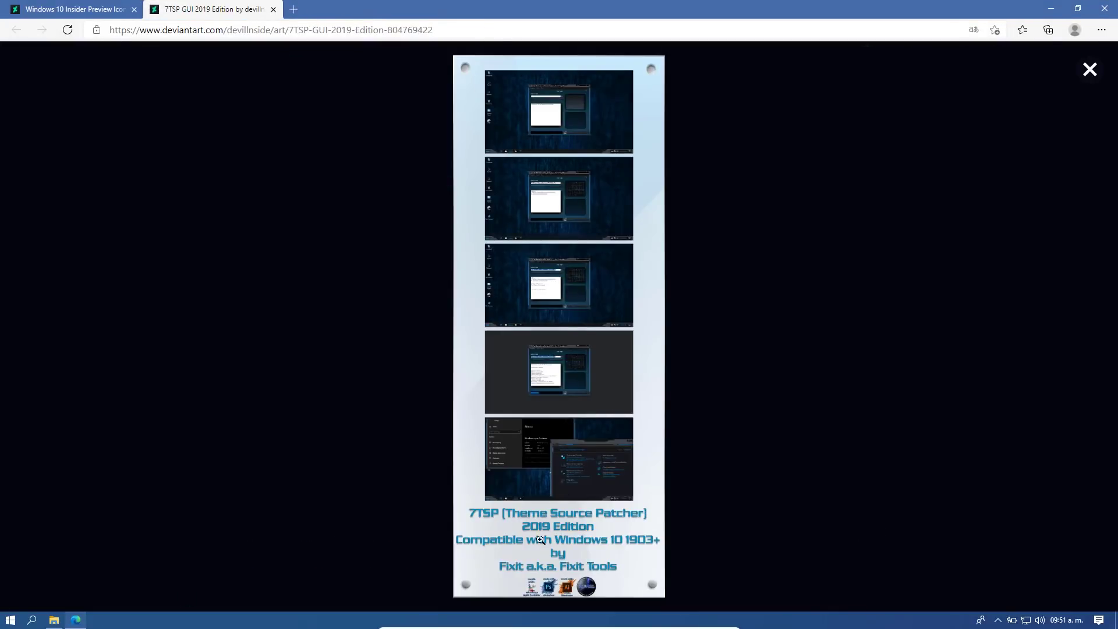
left_click(1051, 8)
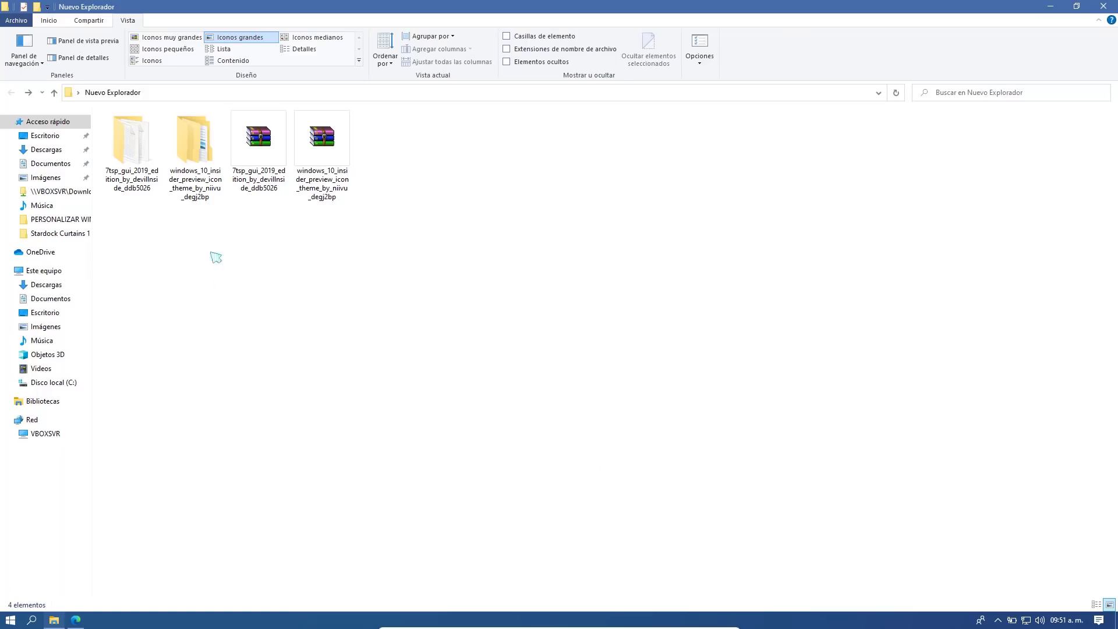
In the 7tsp_gui_2019_edition folder, rename the patcher file to 7tsp GUI v0.6(2019).exe and accept the extension change.
double_click(149, 131)
right_click(149, 131)
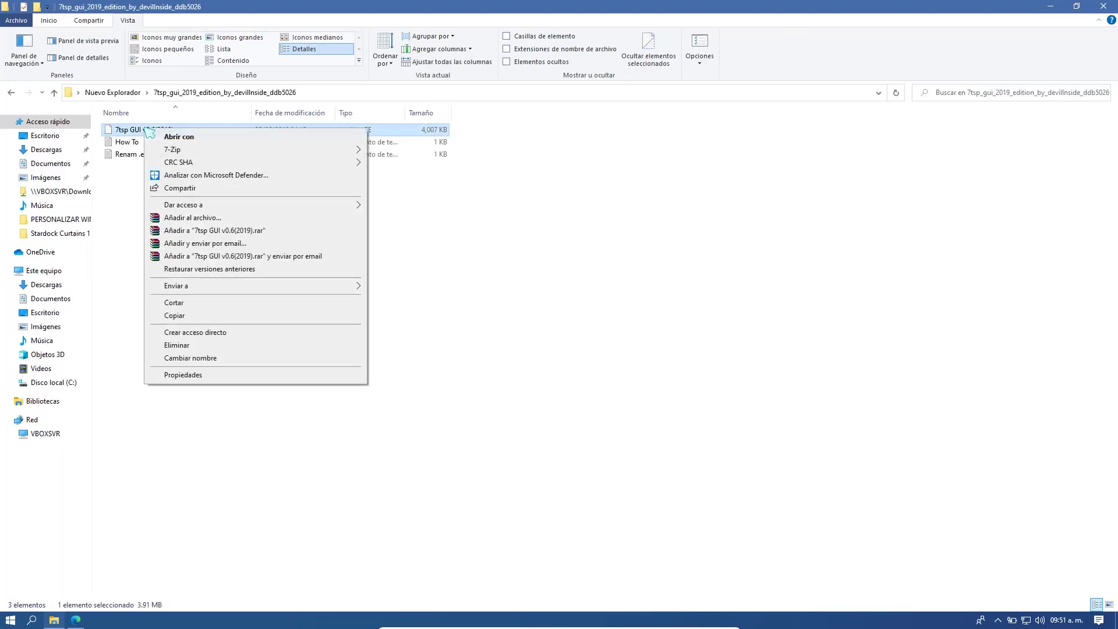
left_click(195, 357)
left_click(187, 131)
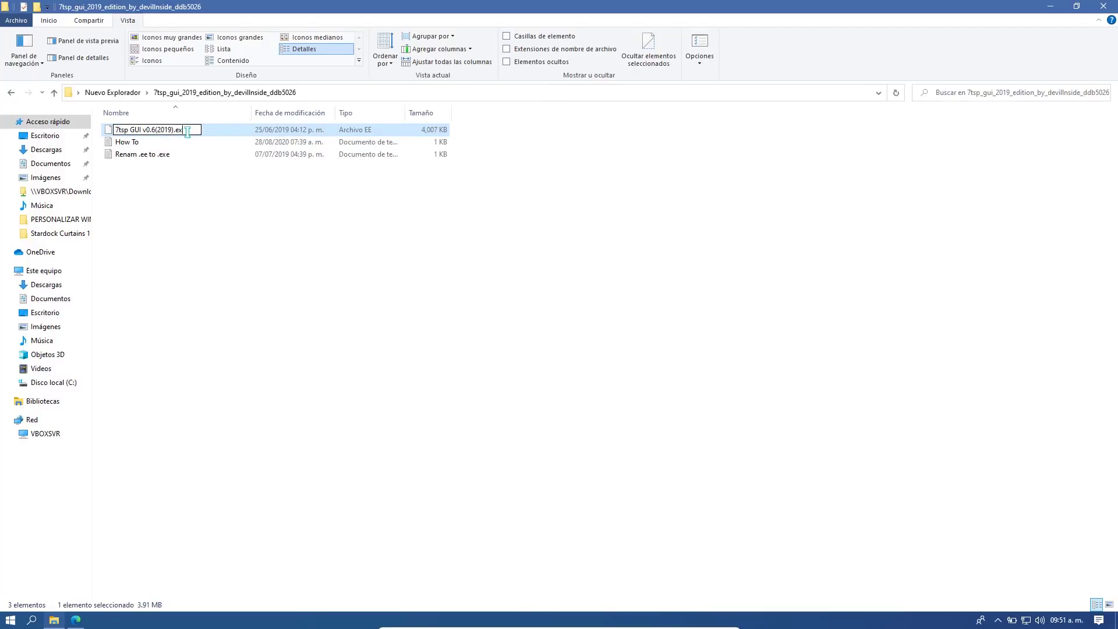
key("Return")
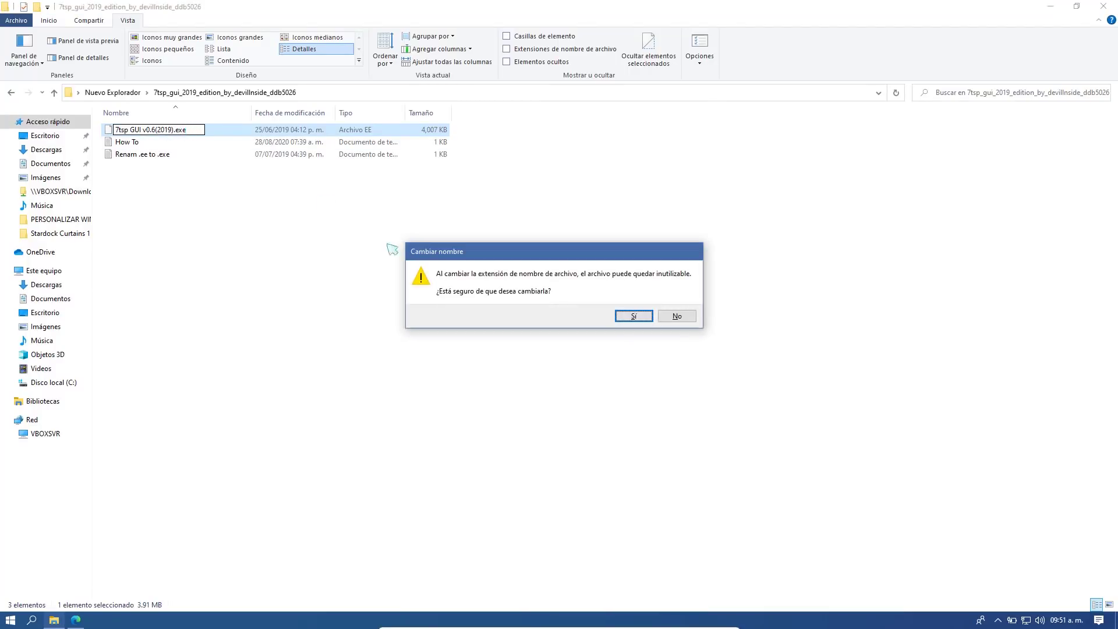
left_click(636, 316)
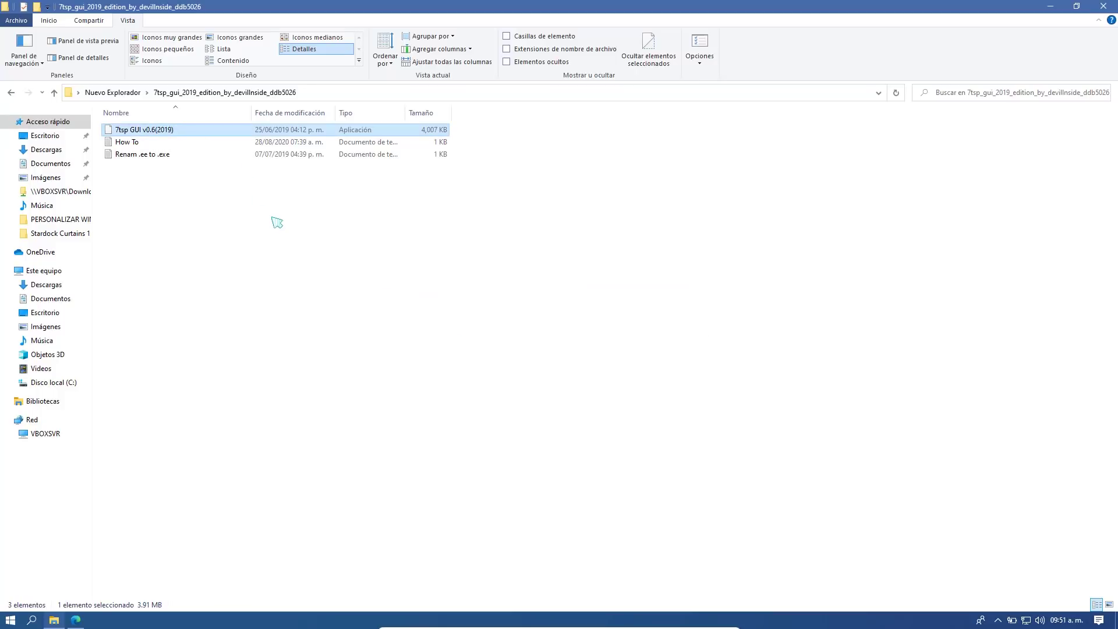
left_click(247, 238)
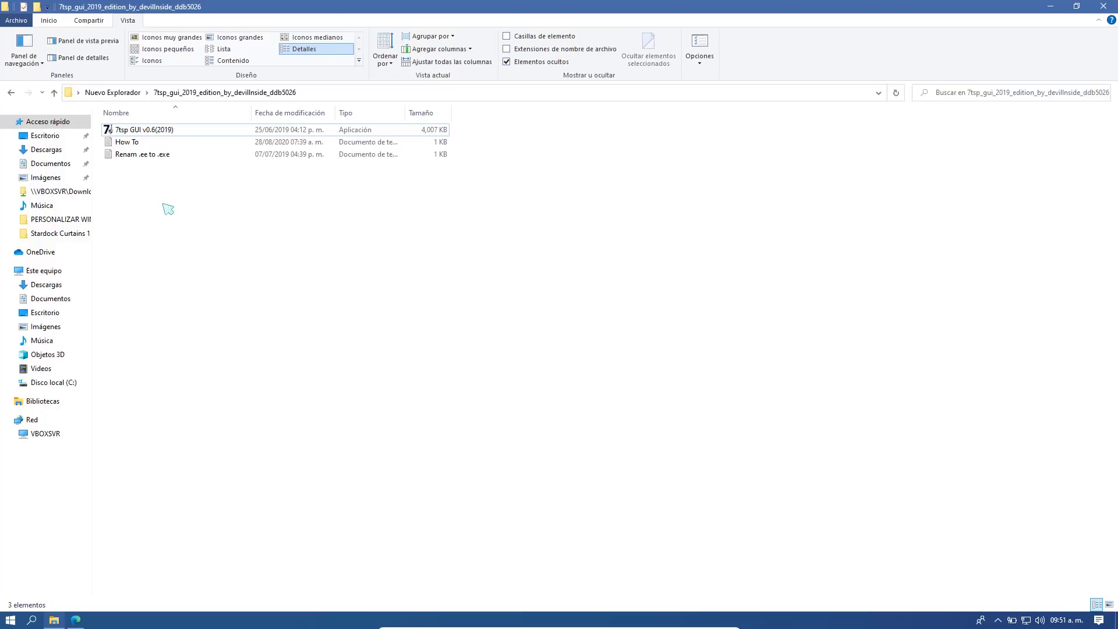
Run 7tsp GUI v0.6(2019) as administrator and dismiss its error message.
right_click(163, 133)
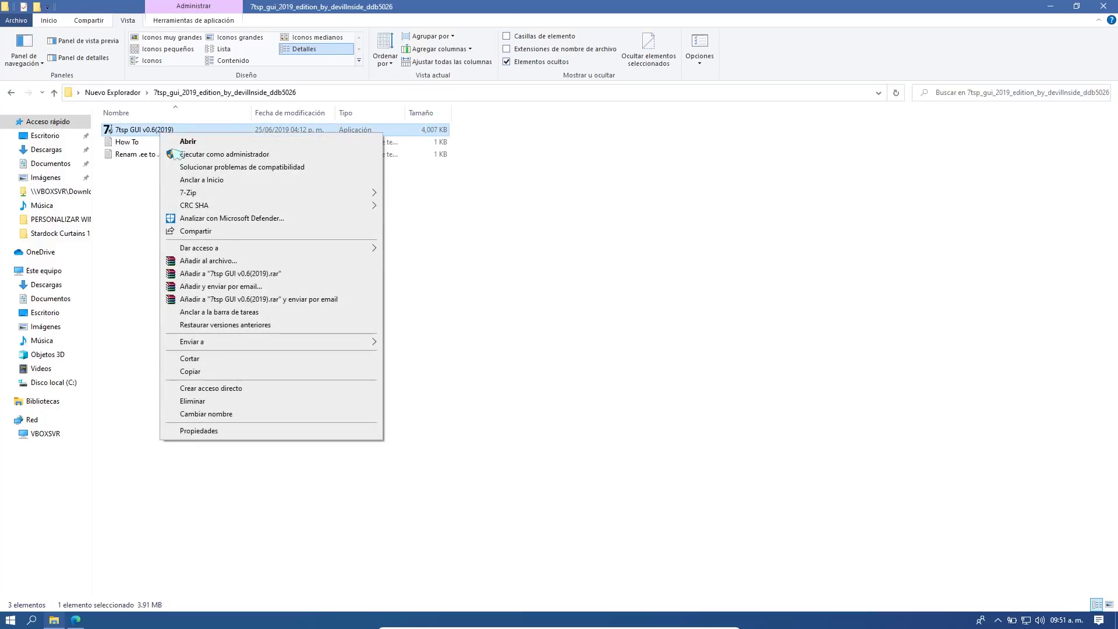
left_click(221, 154)
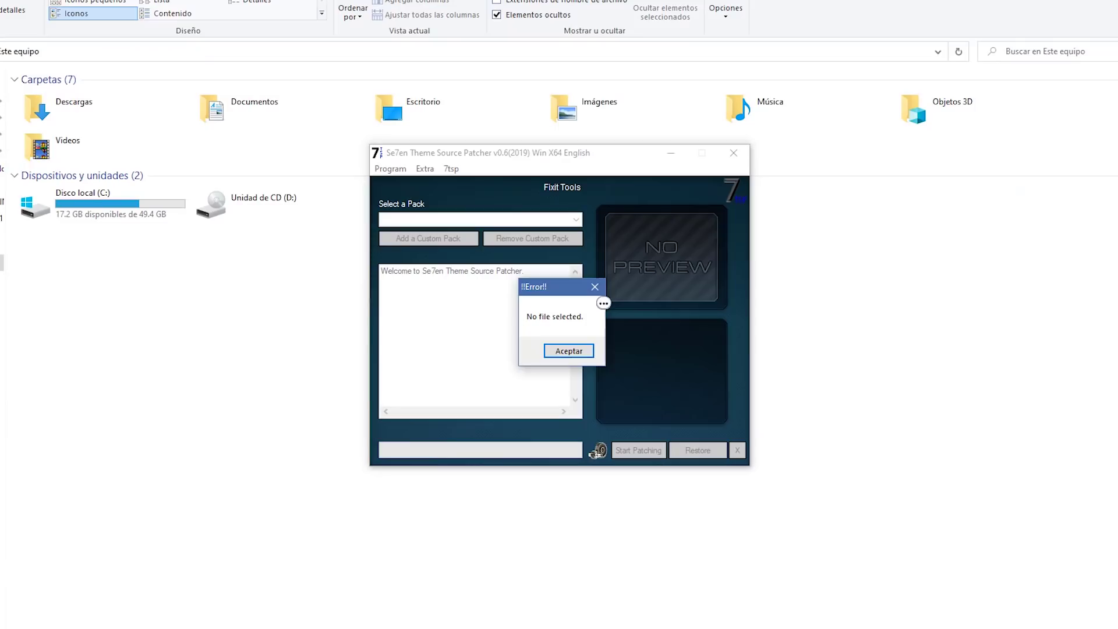
left_click(594, 286)
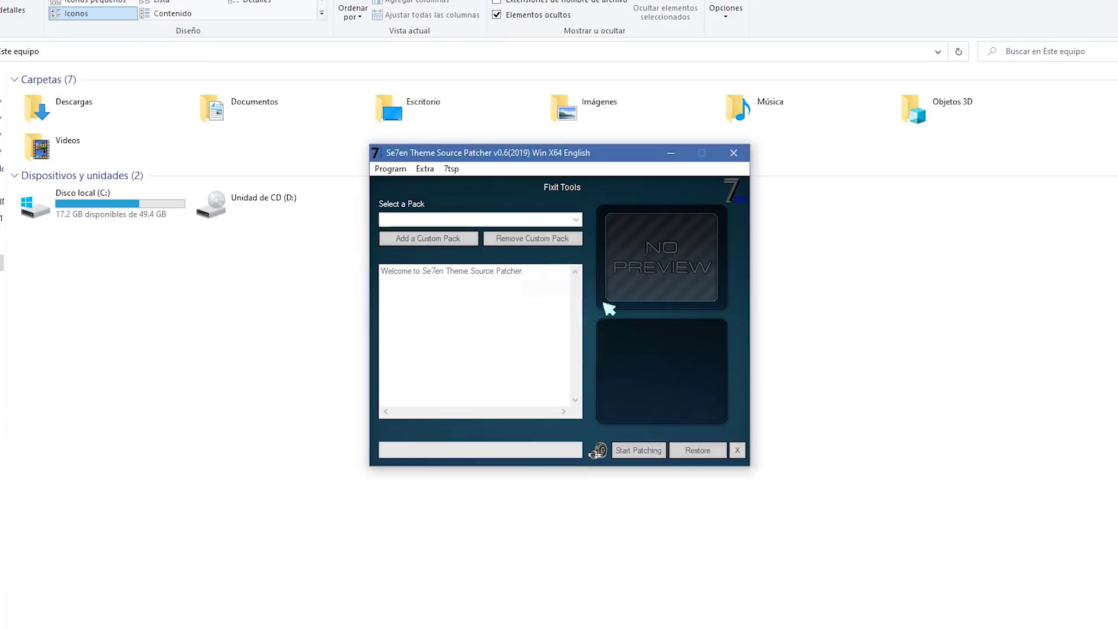
Add 7TSP Windows 10 Insider as a custom pack from the Windows 10 Insider Preview Icons folder inside Nuevo Explorador on the desktop.
left_click(428, 238)
left_click(448, 285)
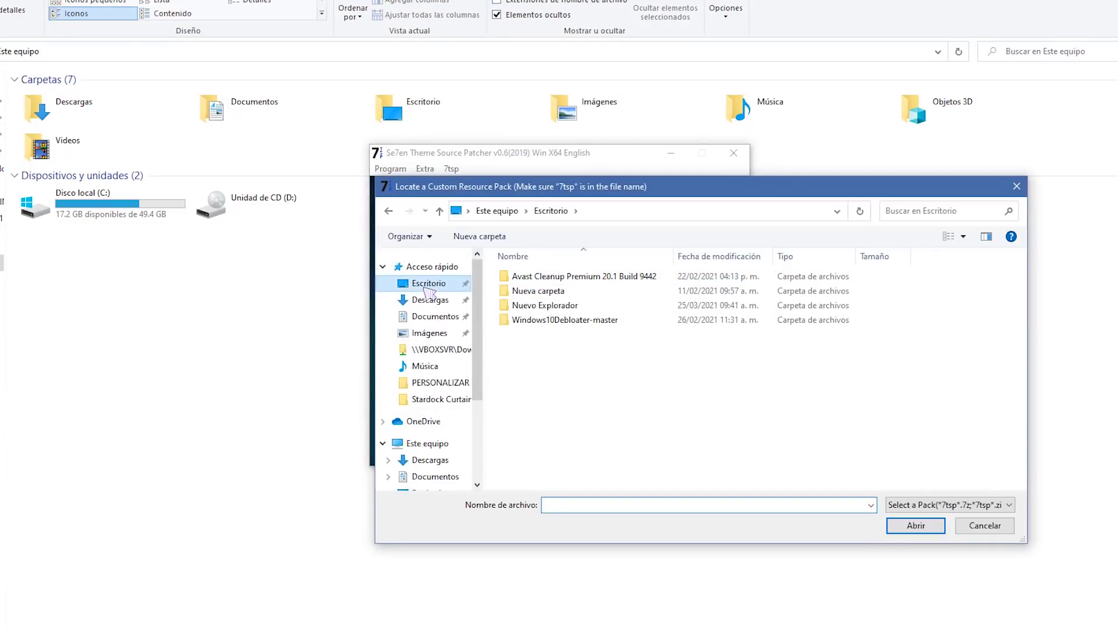
double_click(570, 306)
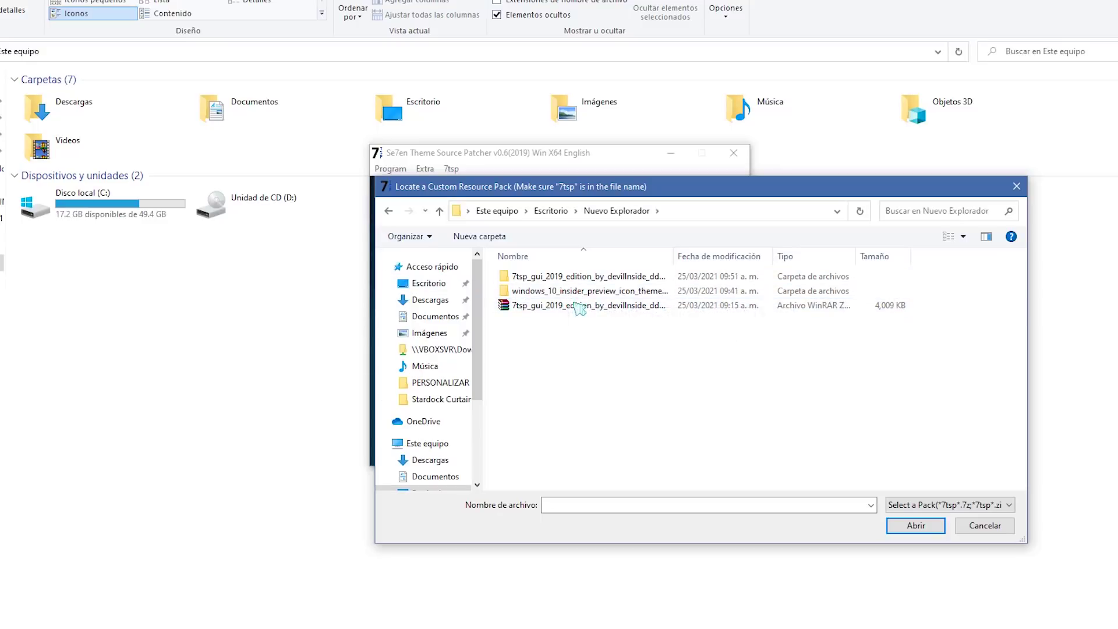
double_click(574, 291)
double_click(553, 279)
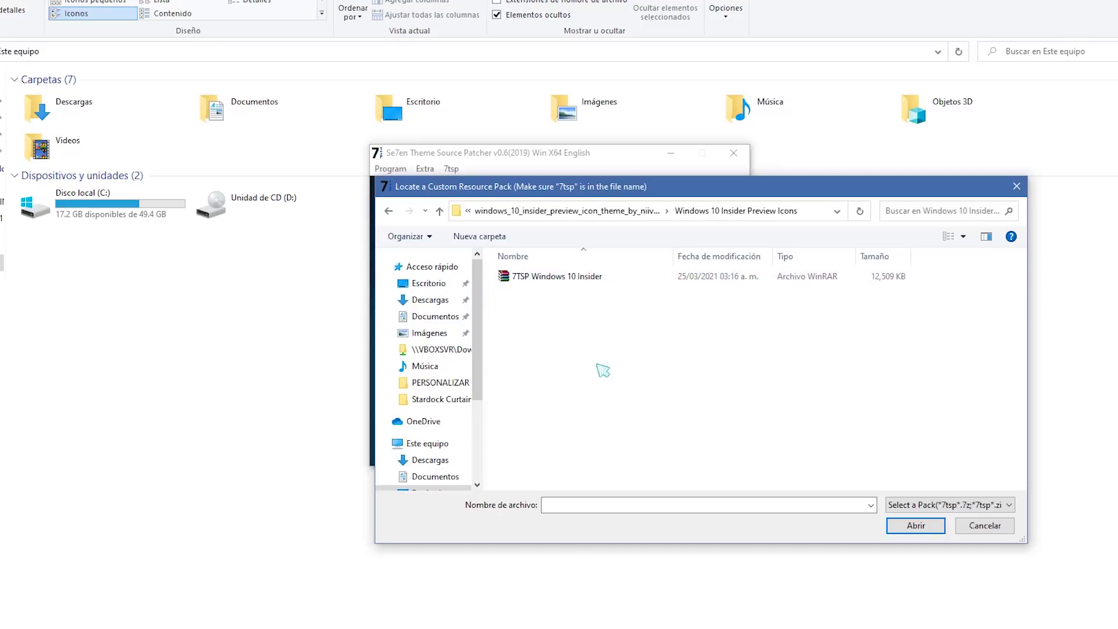
double_click(580, 294)
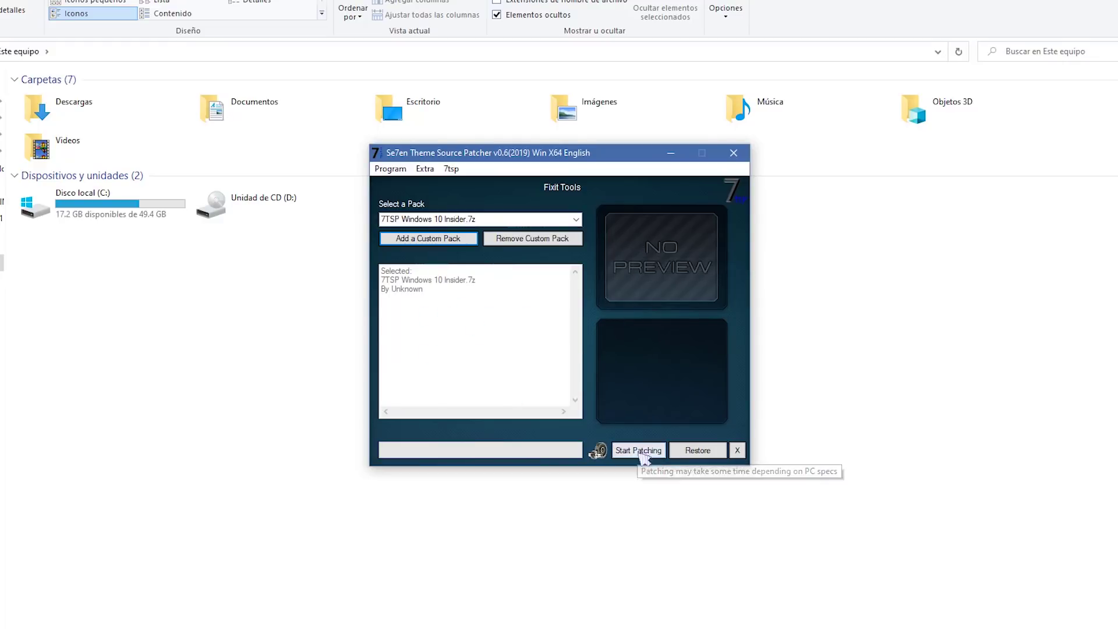
Start patching the system with the selected 7TSP Windows 10 Insider.7z pack and agree to continue.
left_click(642, 457)
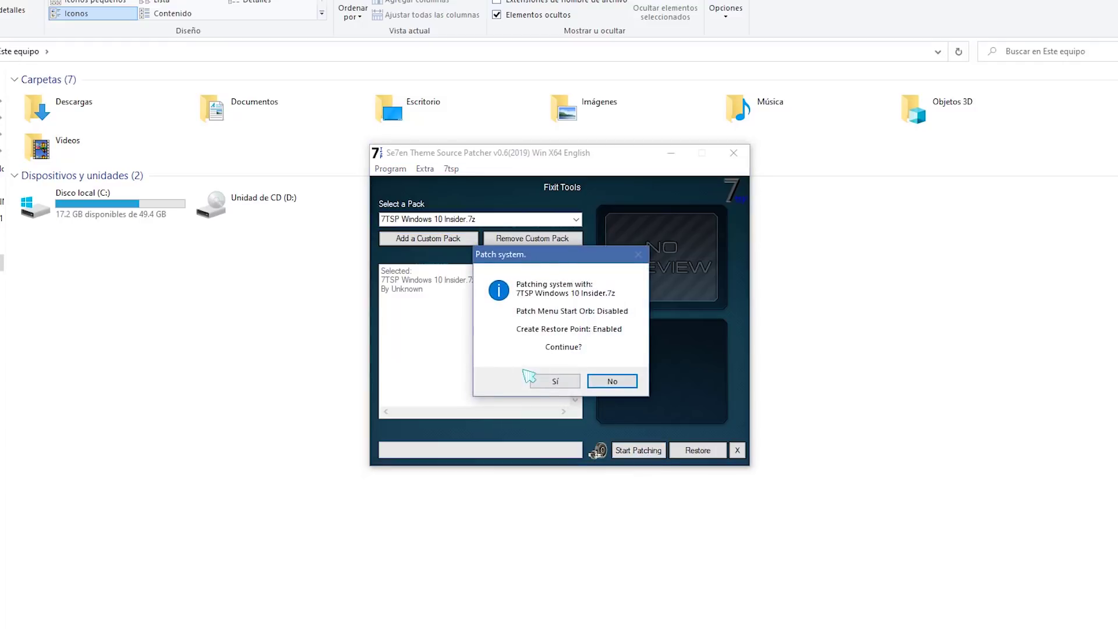
left_click(555, 382)
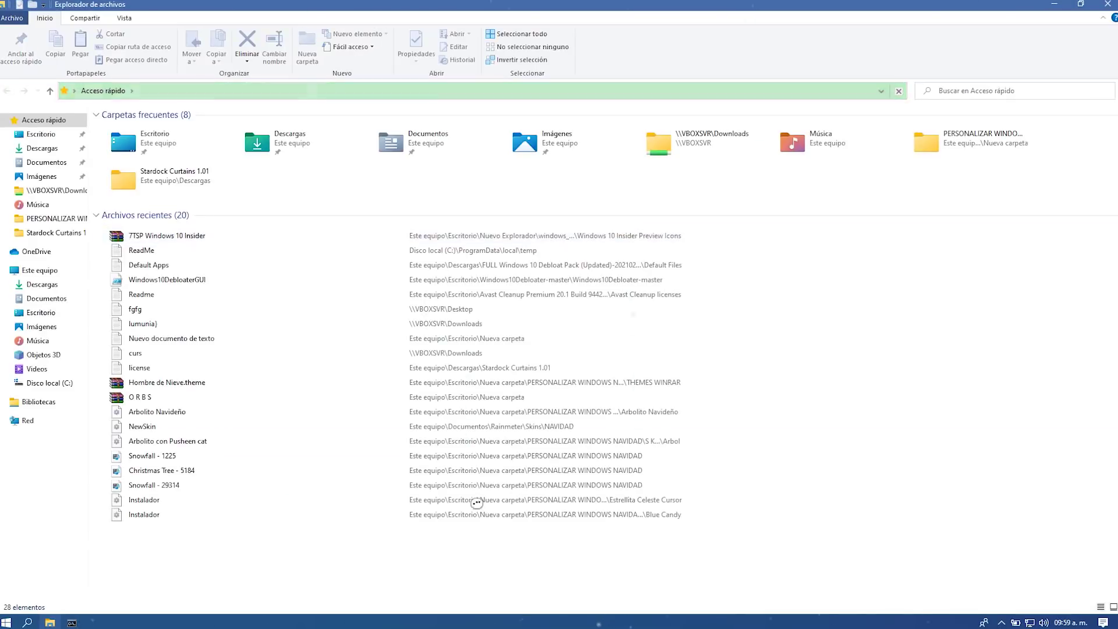
Open Este equipo in File Explorer and examine the patched folder and drive icons, minimizing and restoring the window.
left_click(70, 271)
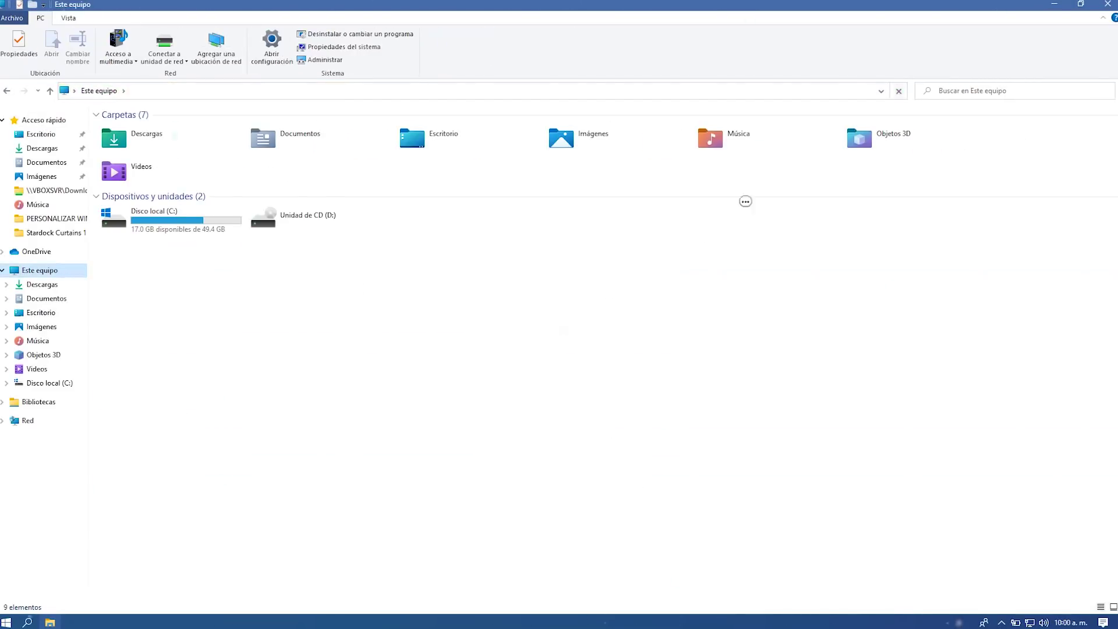
left_click(1054, 4)
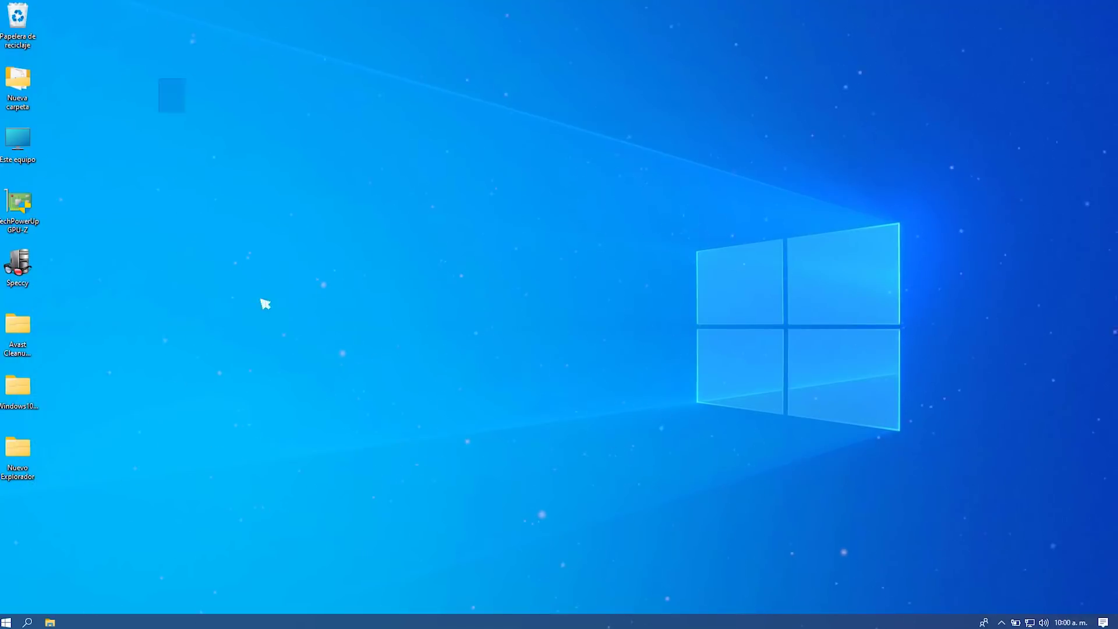
left_click(50, 622)
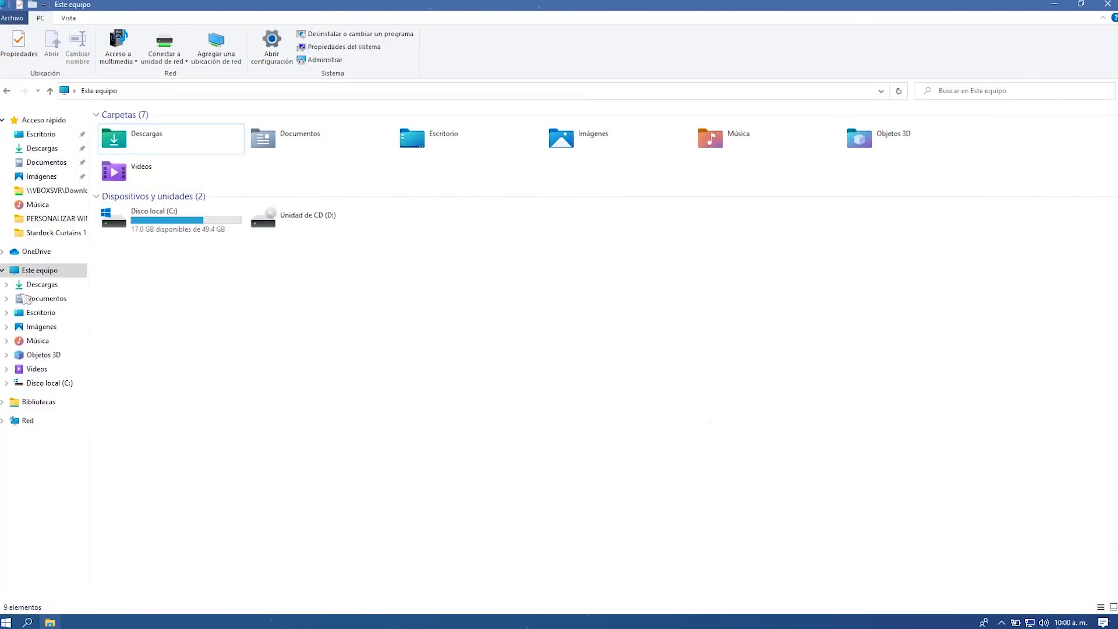
right_click(484, 355)
left_click(595, 406)
mouse_move(908, 138)
left_mouse_down()
mouse_move(233, 145)
mouse_move(920, 138)
left_mouse_up()
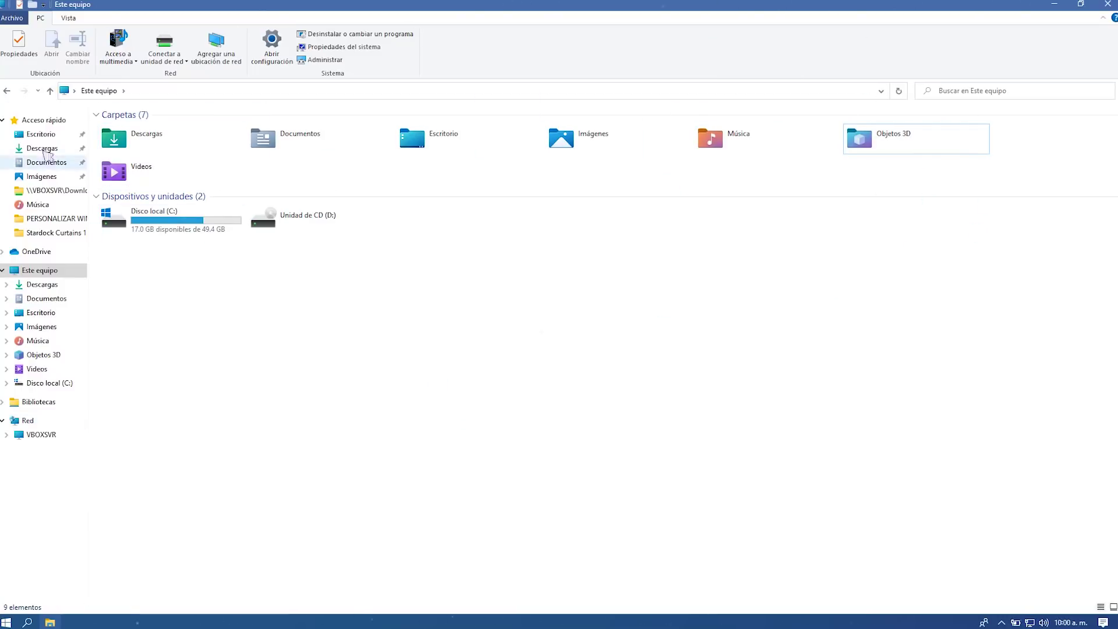
Go through the Escritorio, Descargas, \\VBOXSVR\Downloads and PERSONALIZAR WINDOWS folders to check their icons, and return to Este equipo.
left_click(41, 134)
left_click(42, 147)
left_click(46, 191)
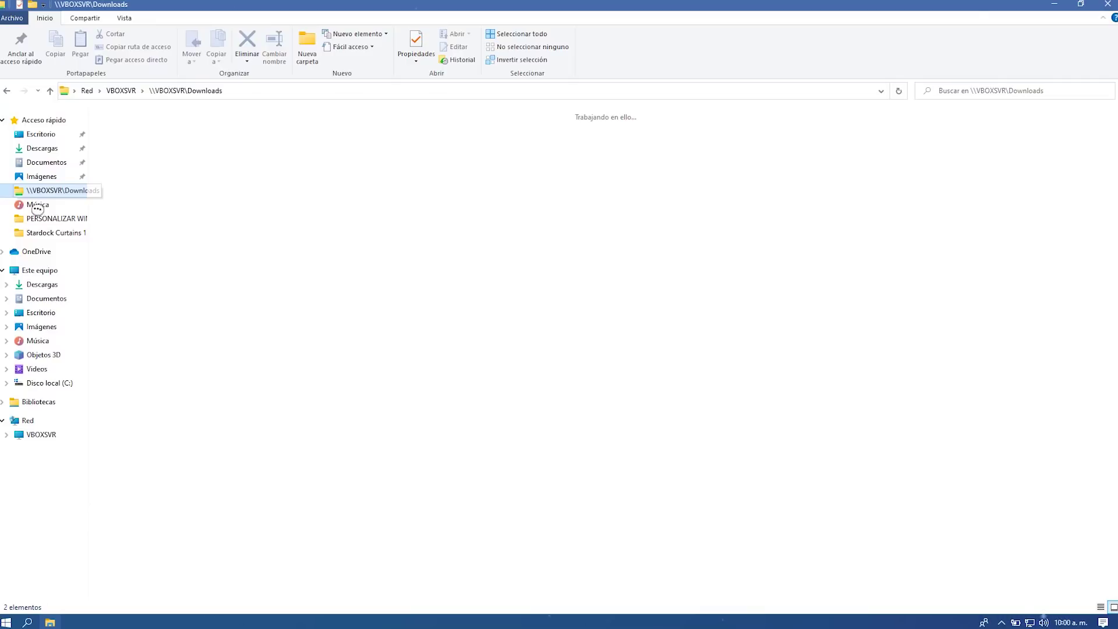
left_click(52, 219)
left_click(41, 284)
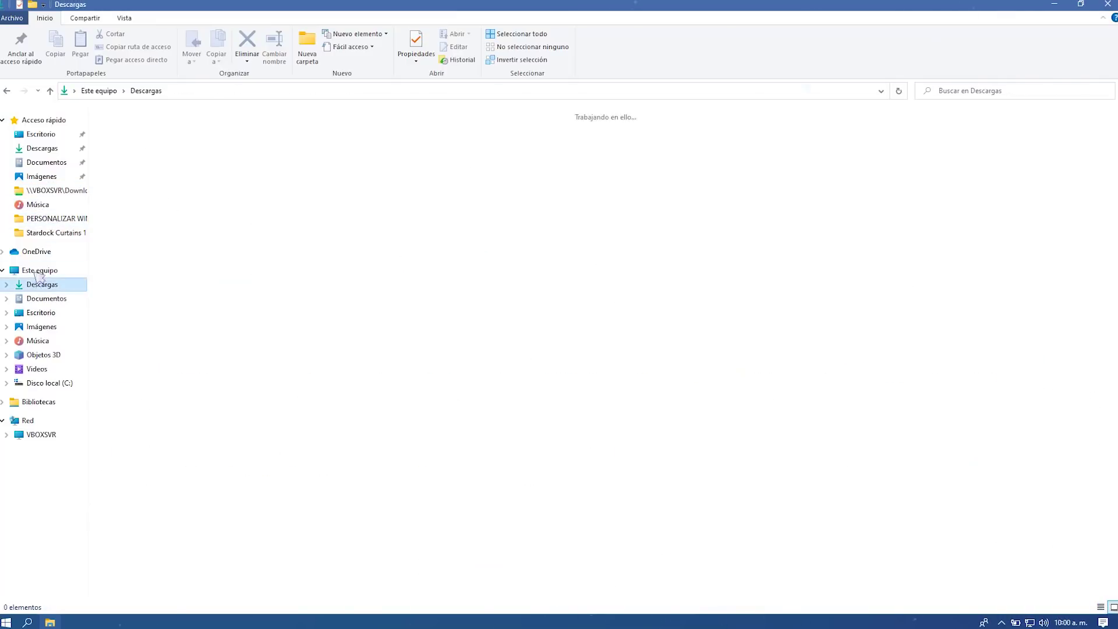
left_click(40, 270)
Preview Este equipo in the Iconos muy grandes and Iconos pequeños layouts and go back to the Iconos layout.
left_click(68, 18)
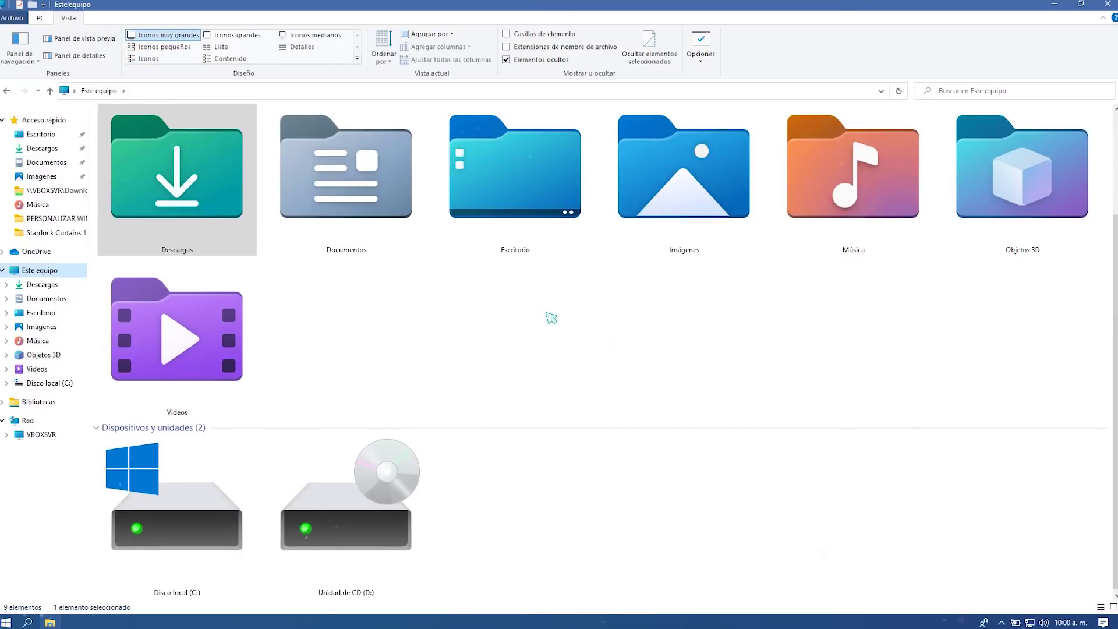
left_click(168, 49)
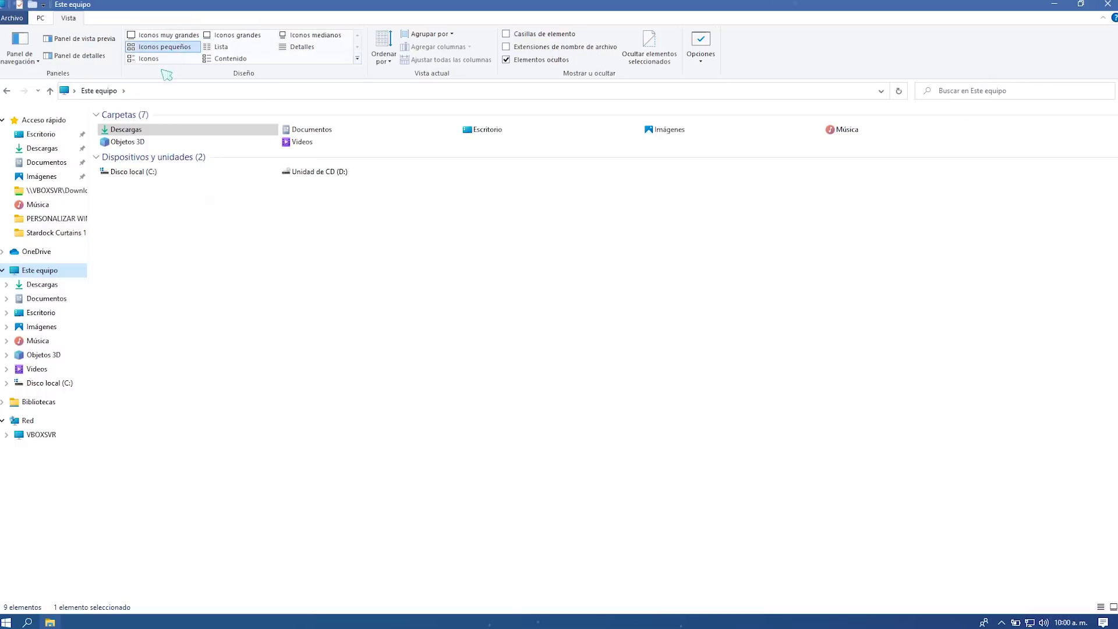
left_click(157, 59)
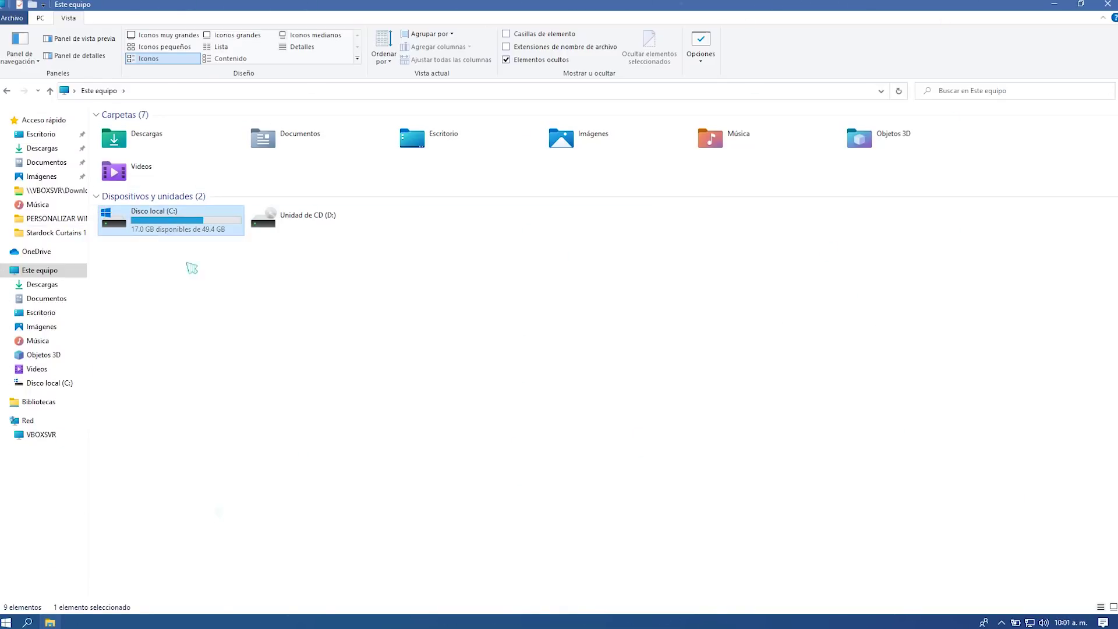
right_click(138, 234)
left_click(260, 158)
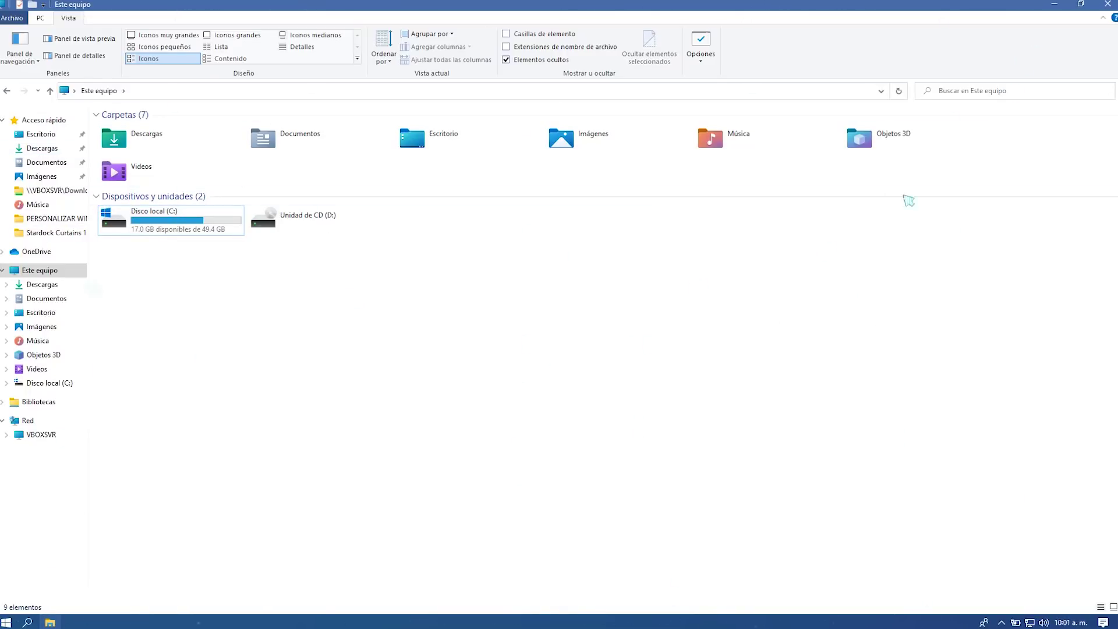
Close File Explorer and set the Windows color to Oscuro in the Colores personalization settings.
left_click(1108, 5)
right_click(287, 206)
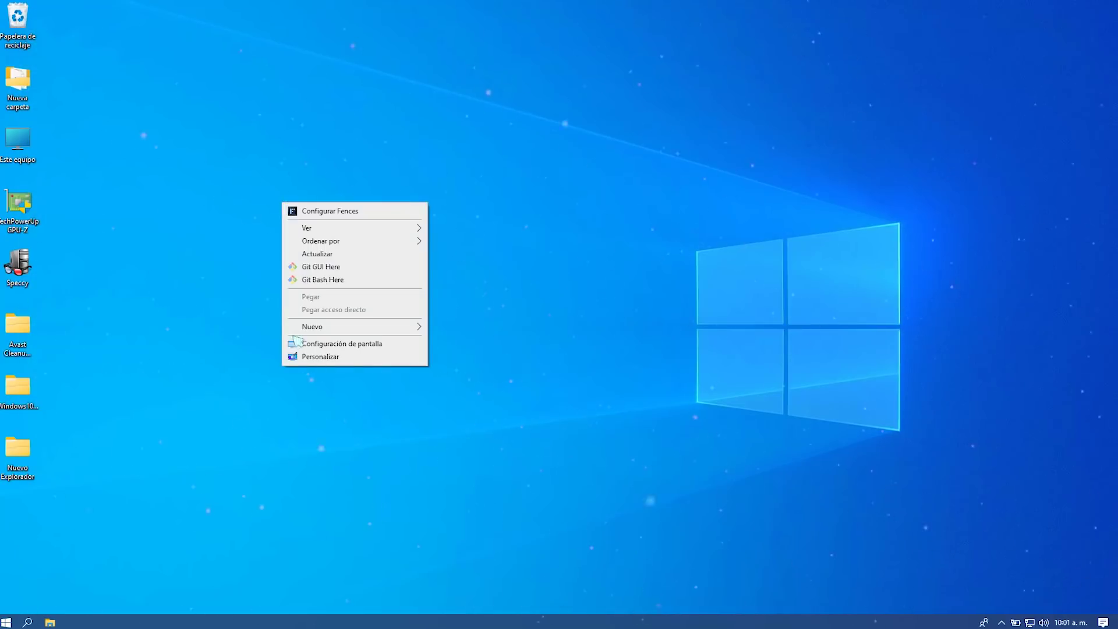
left_click(420, 358)
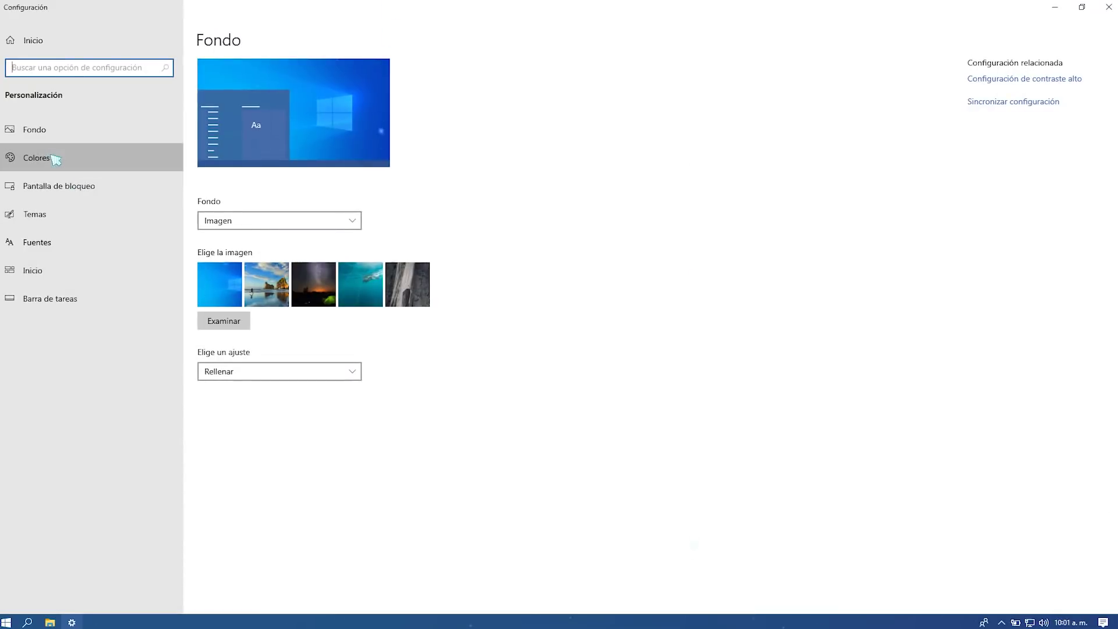
left_click(55, 156)
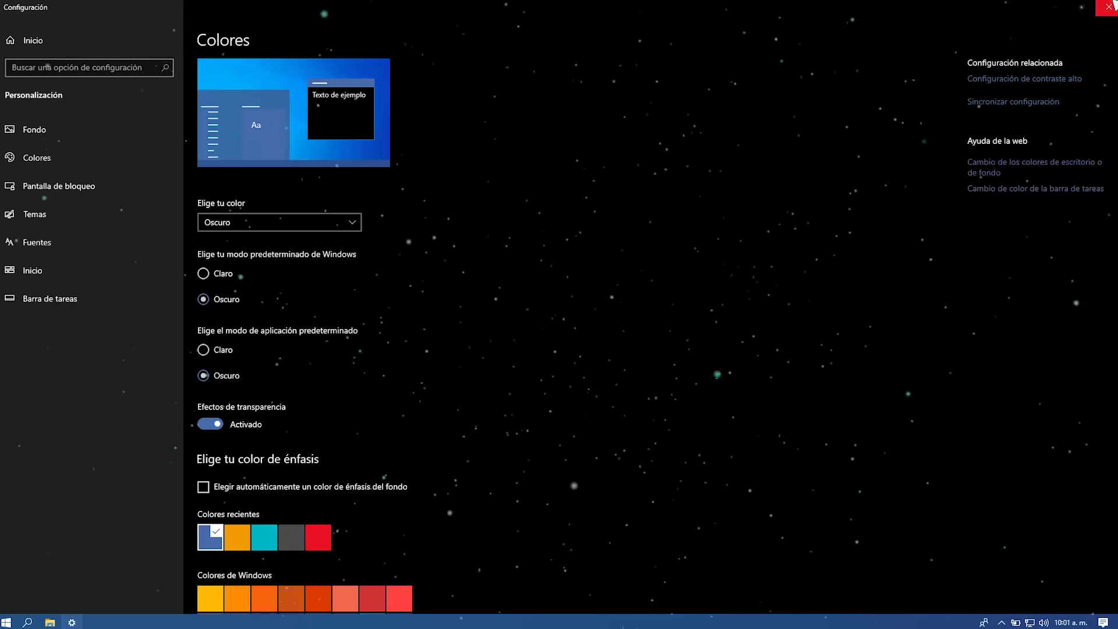
left_click(1109, 6)
right_click(147, 201)
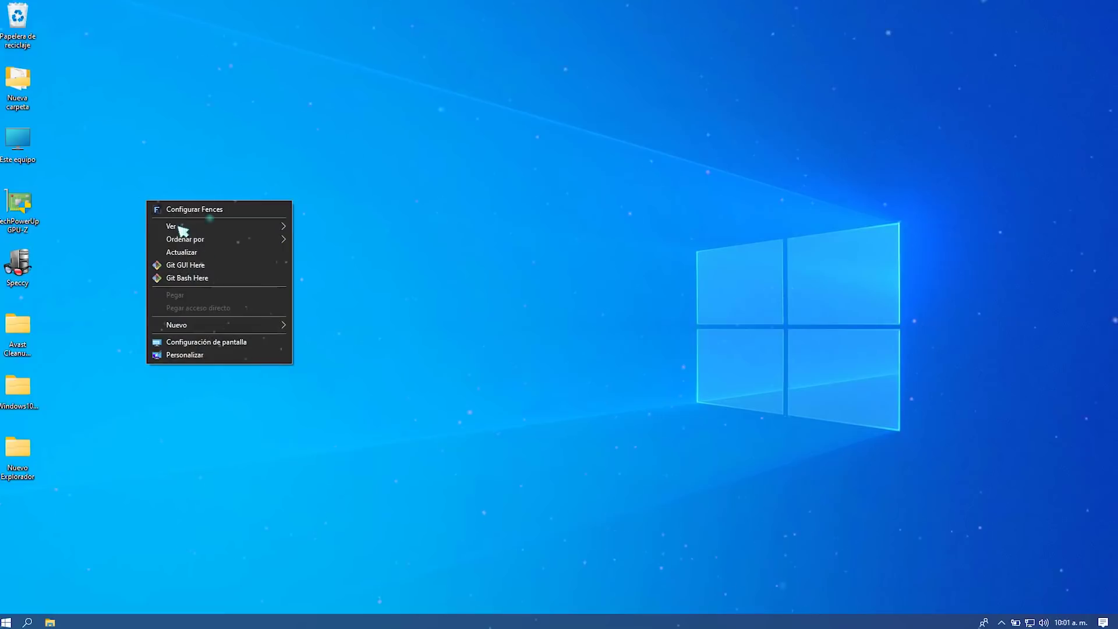
mouse_move(226, 325)
left_click(362, 338)
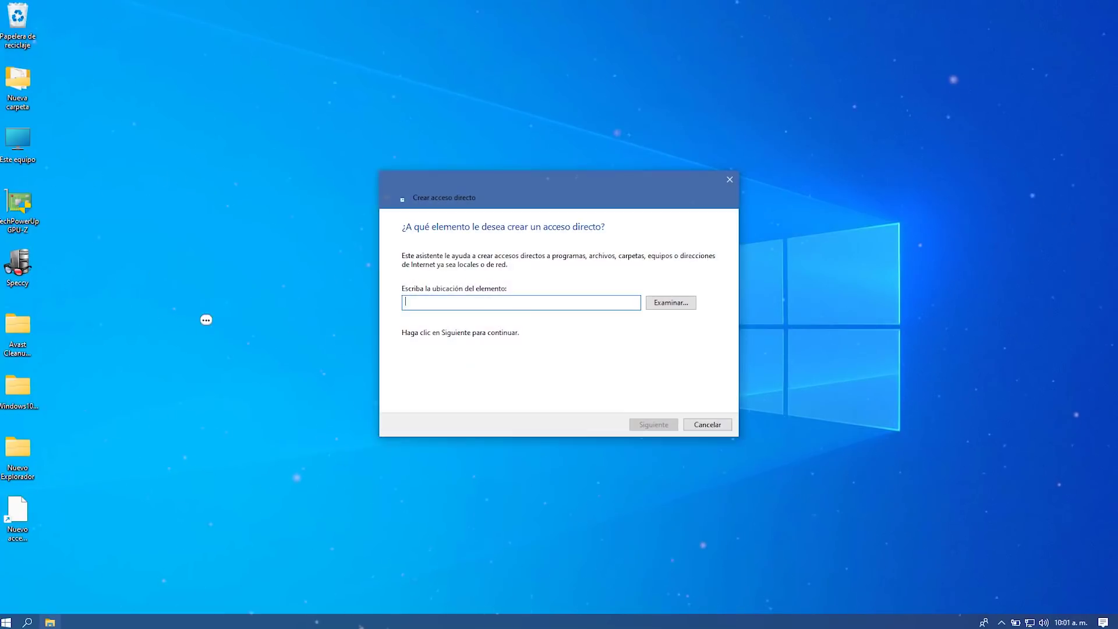
left_click(718, 429)
Create a new folder on the desktop.
right_click(243, 198)
mouse_move(292, 334)
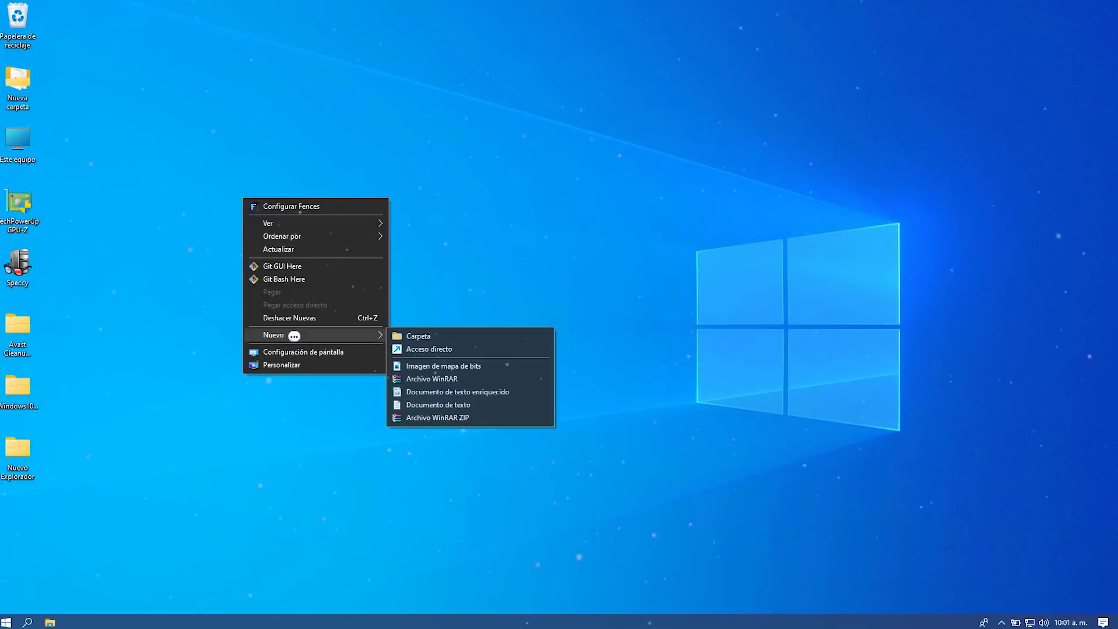
left_click(457, 341)
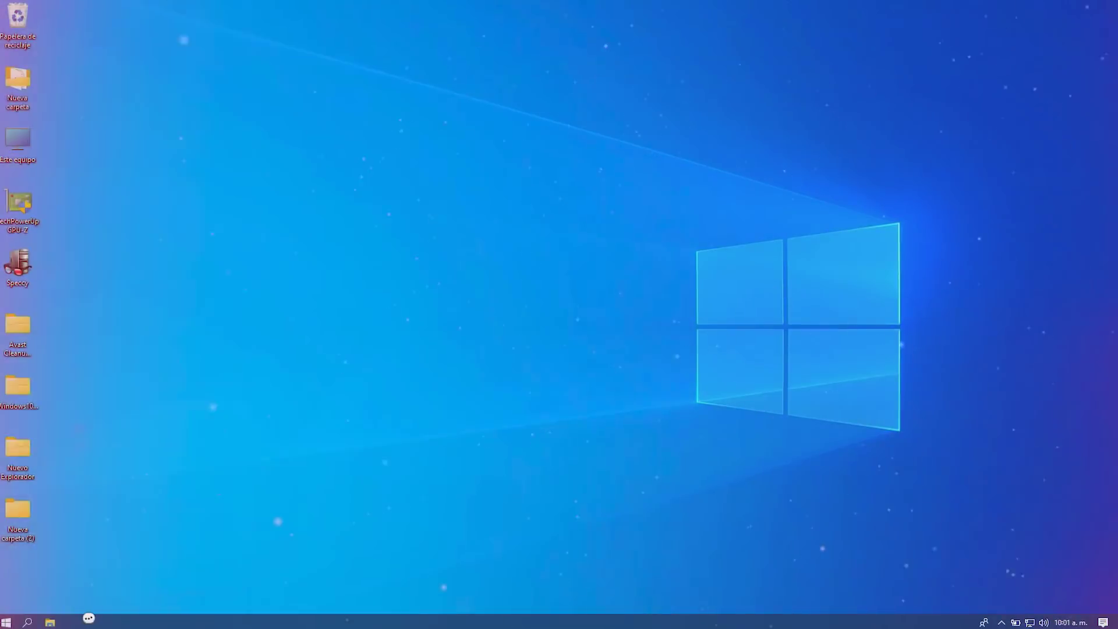
Open the Descargas folder from Este equipo and create a new folder in it.
key("super+e")
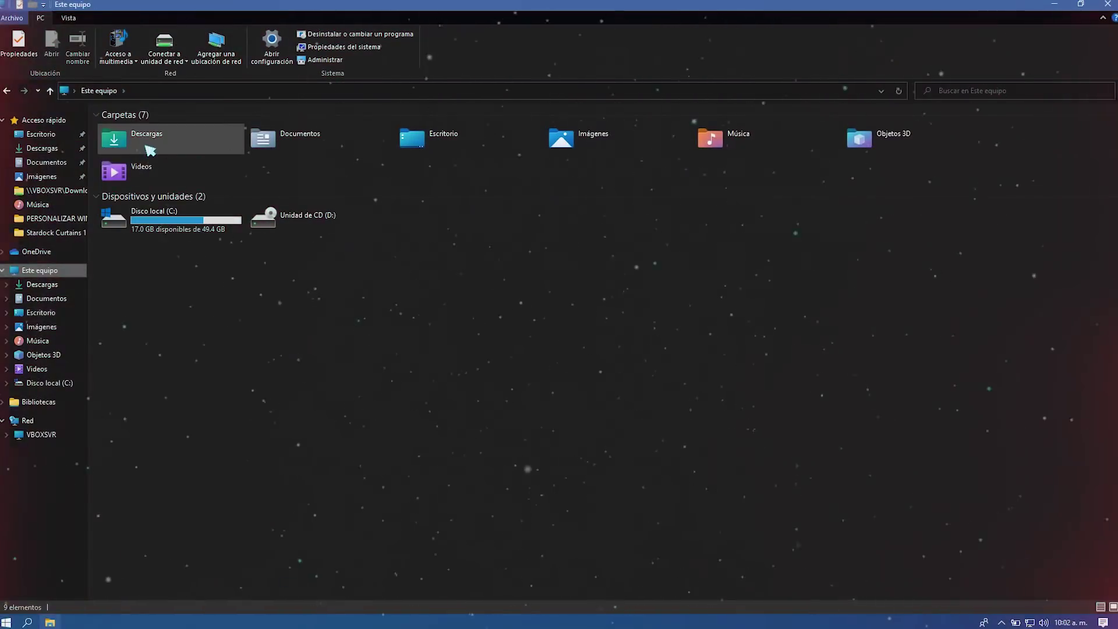
double_click(143, 155)
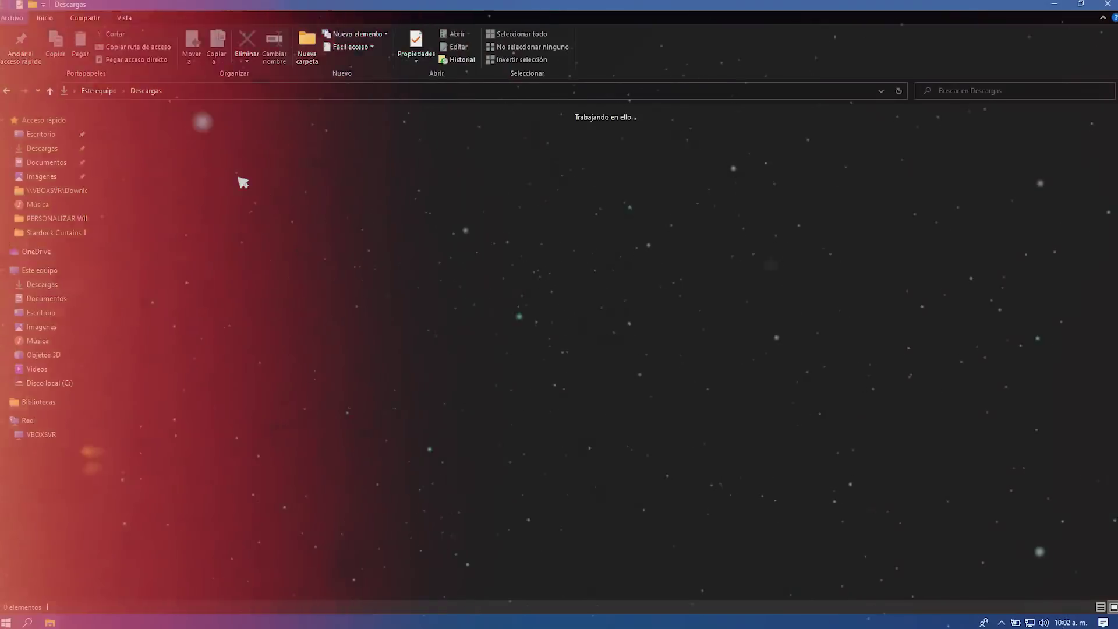
right_click(552, 175)
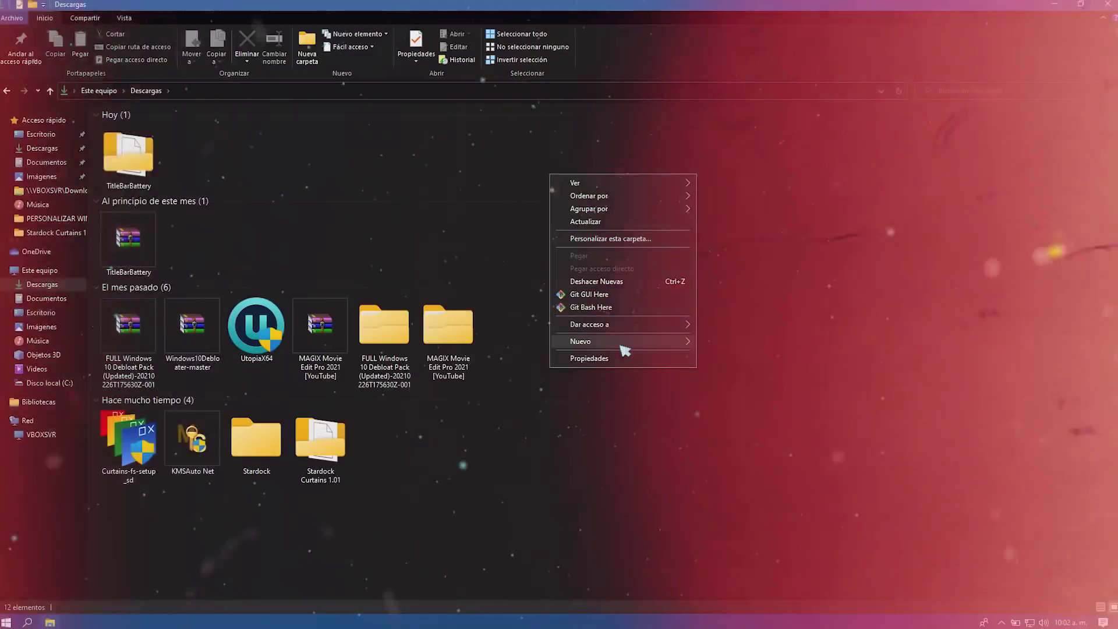
mouse_move(670, 345)
left_click(714, 345)
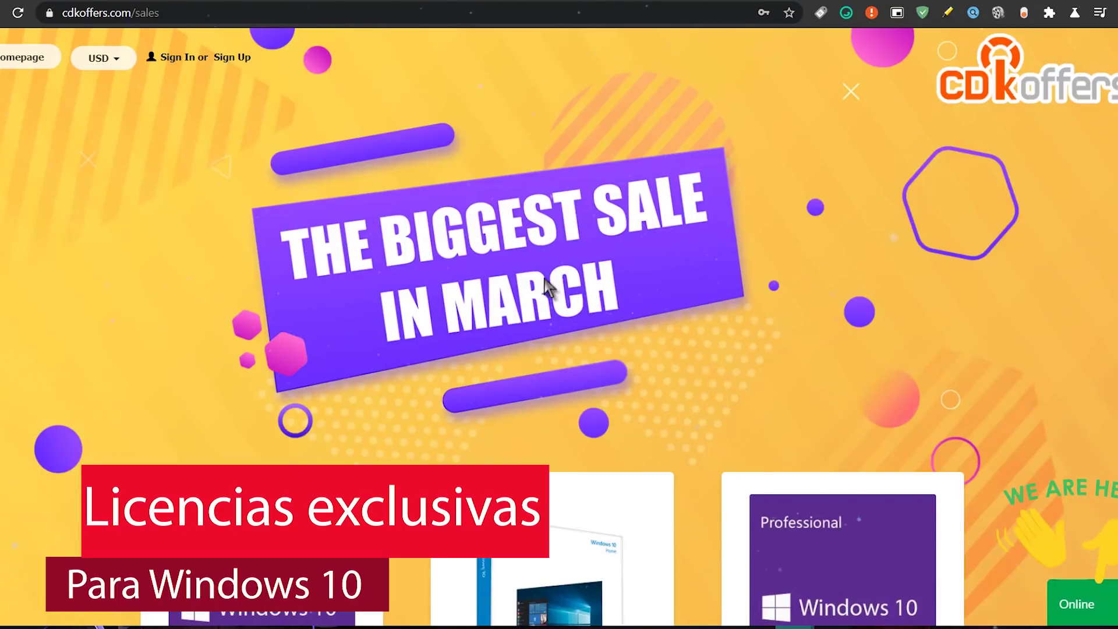
In the web browser, examine the Windows 10 and Office key offers and their prices on the cdkoffers.com sales page.
scroll(556, 268, "down", 2)
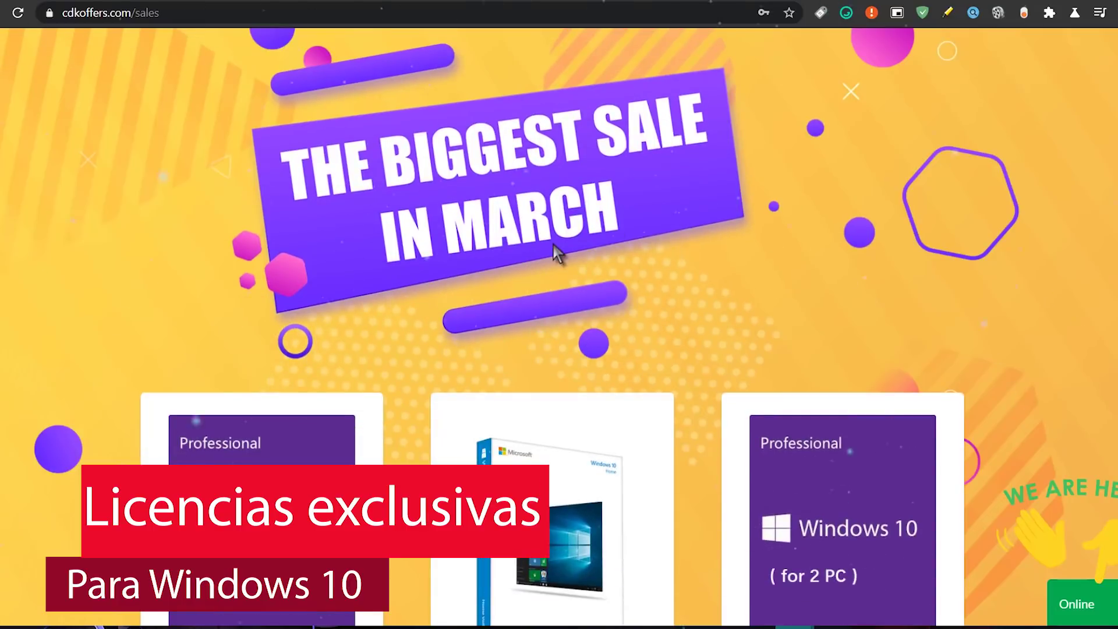
scroll(558, 253, "down", 2)
scroll(624, 237, "up", 3)
scroll(442, 392, "down", 4)
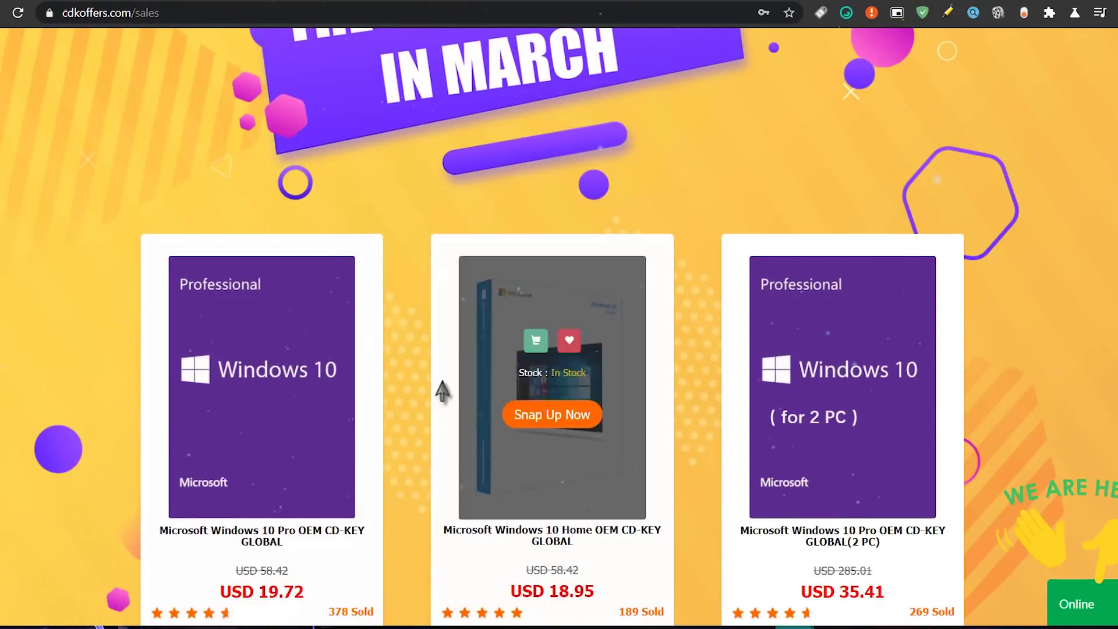
scroll(443, 391, "down", 3)
scroll(553, 236, "down", 1)
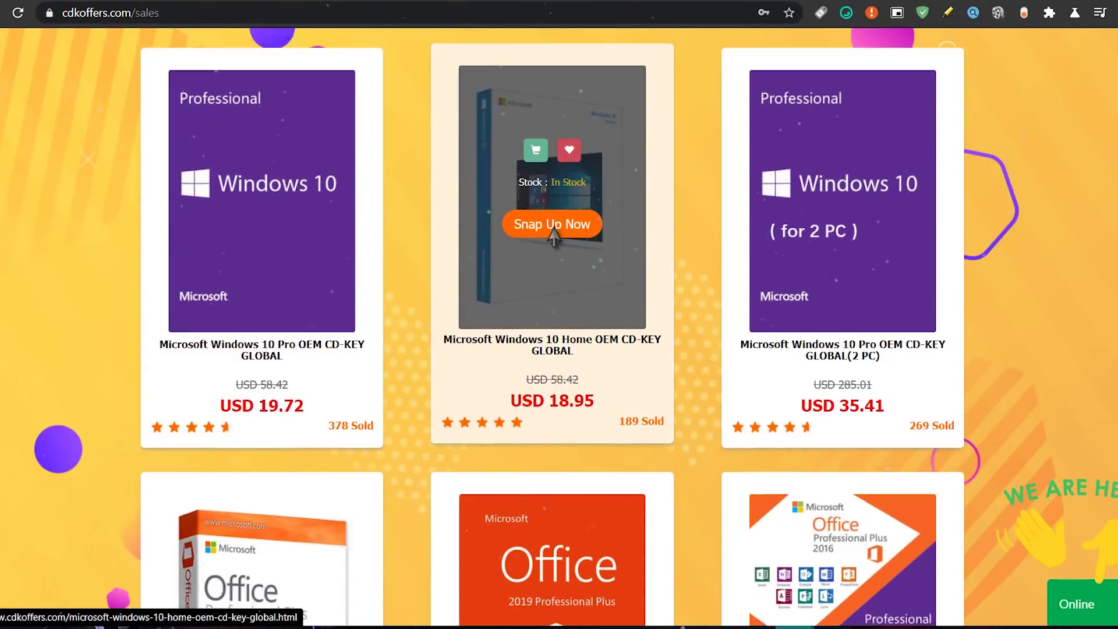
scroll(641, 232, "down", 1)
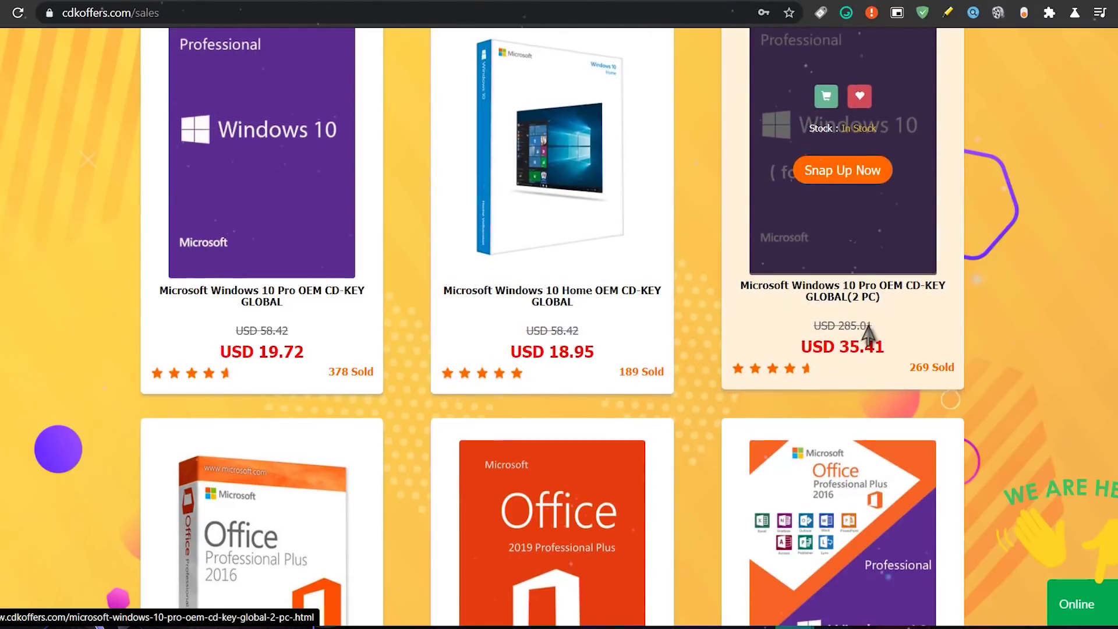
scroll(685, 358, "down", 1)
scroll(685, 358, "down", 3)
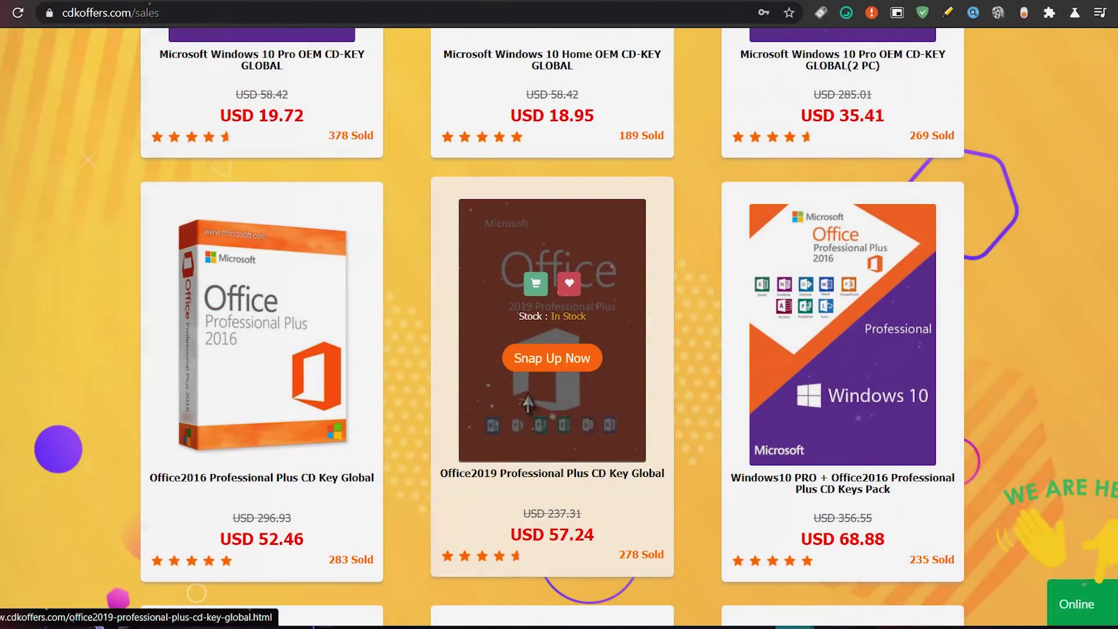
scroll(844, 407, "down", 3)
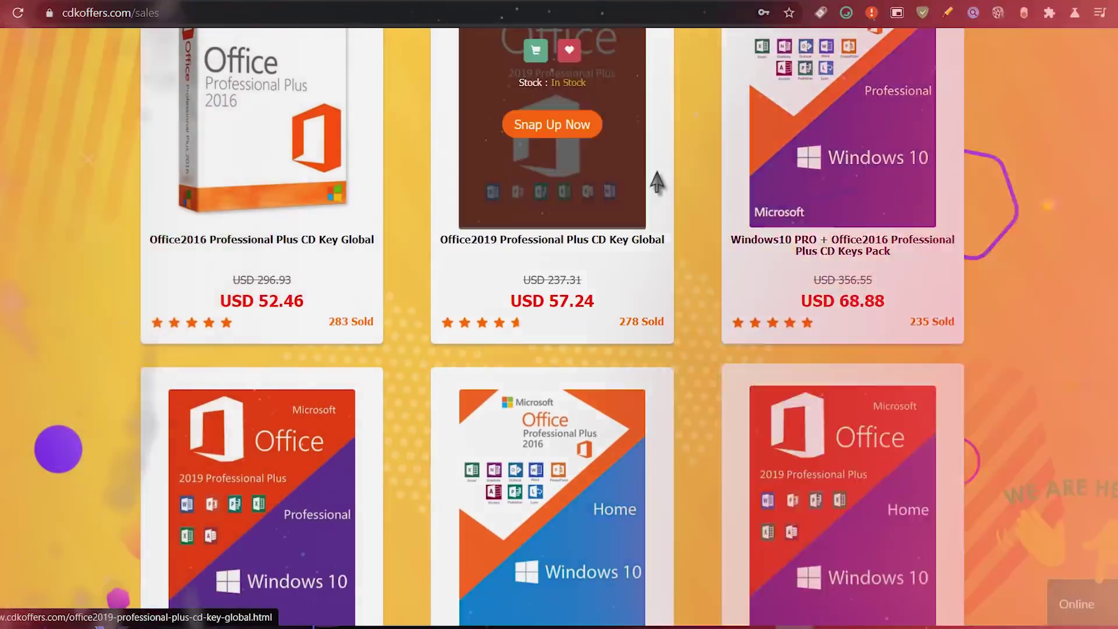
scroll(687, 239, "down", 3)
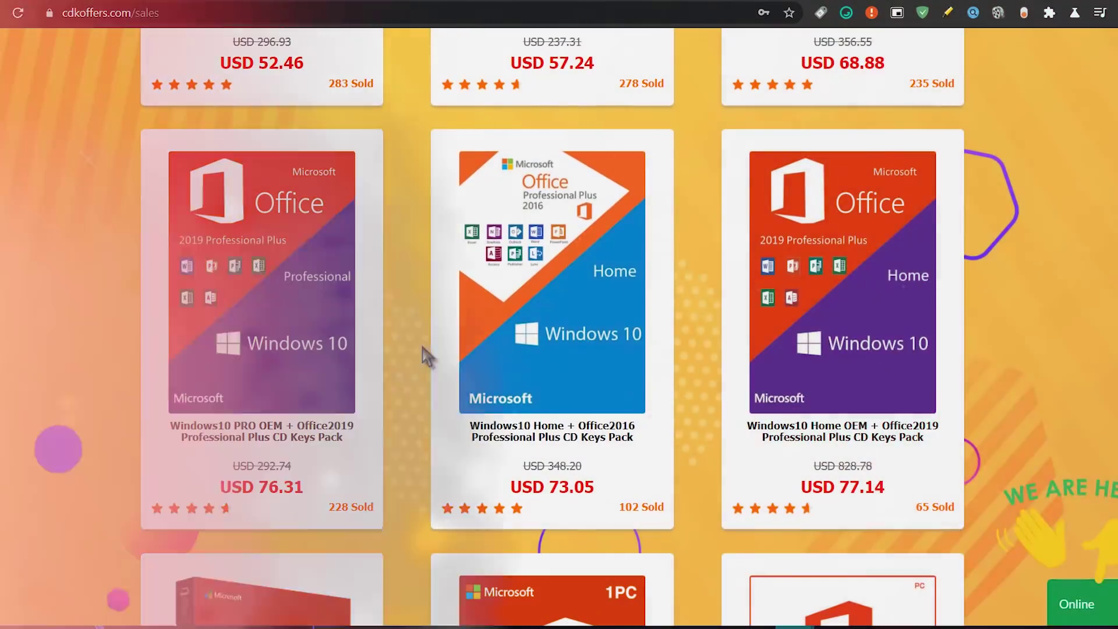
scroll(706, 295, "down", 4)
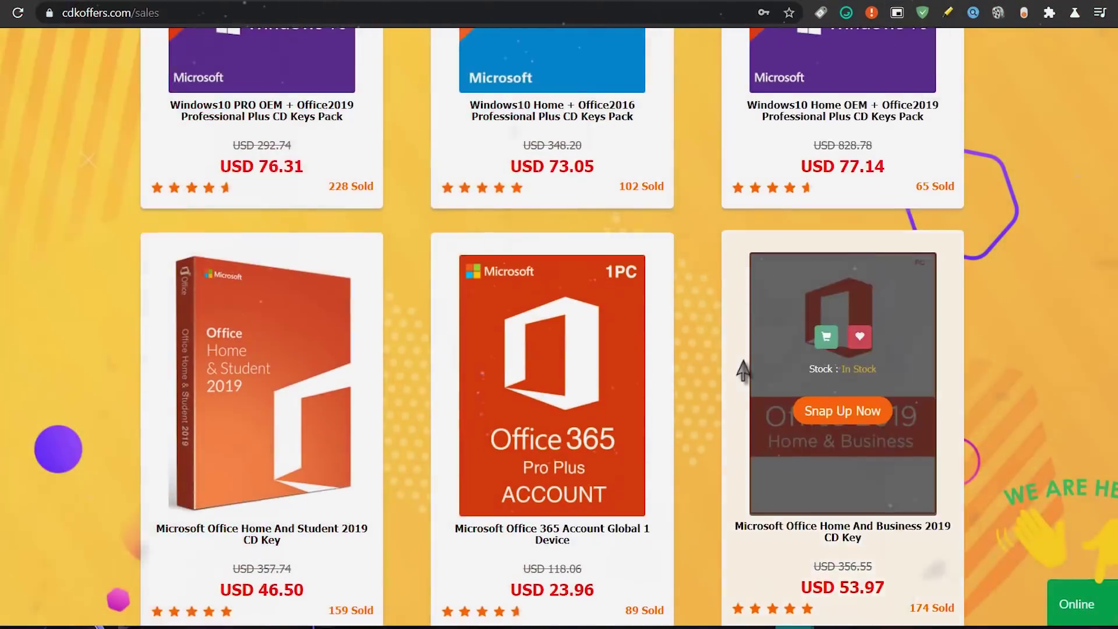
scroll(681, 361, "down", 2)
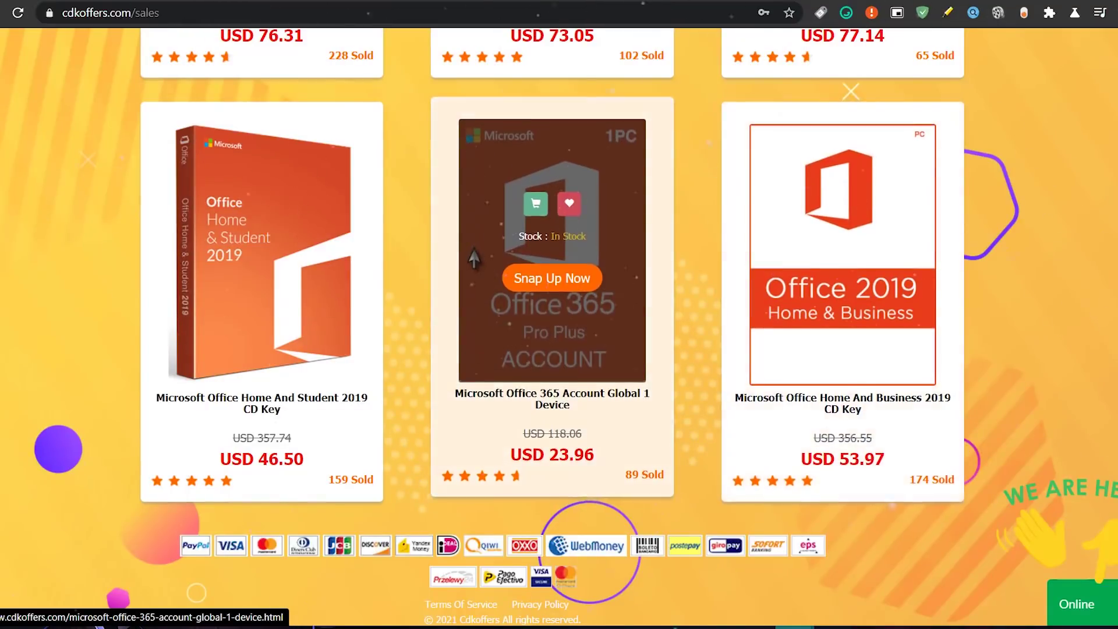
scroll(739, 279, "up", 13)
scroll(735, 244, "up", 5)
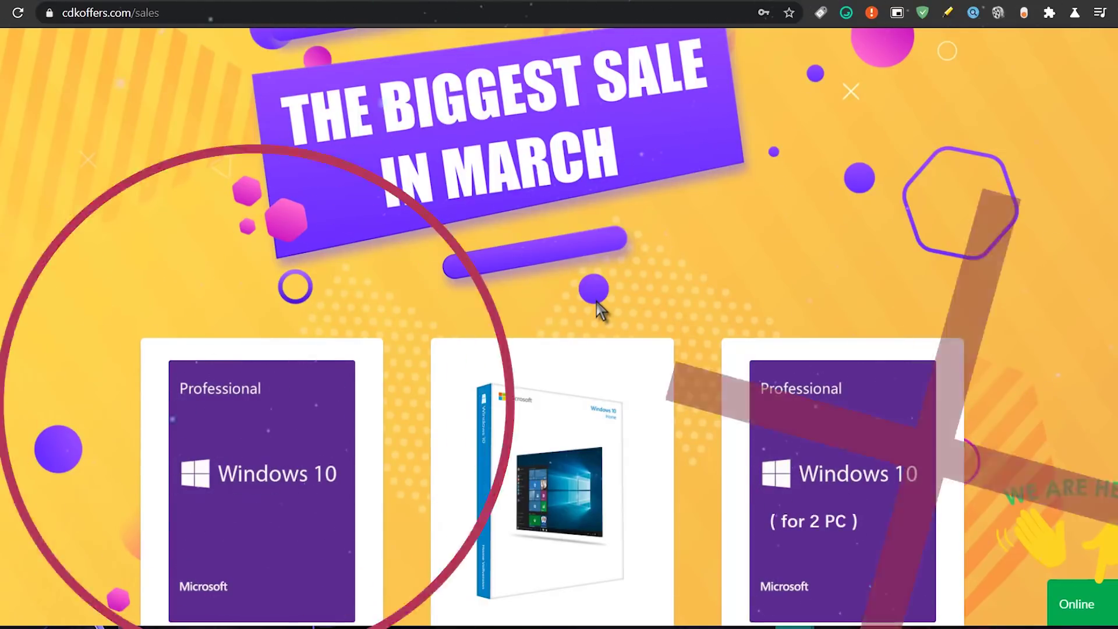
scroll(600, 308, "up", 1)
scroll(686, 311, "up", 1)
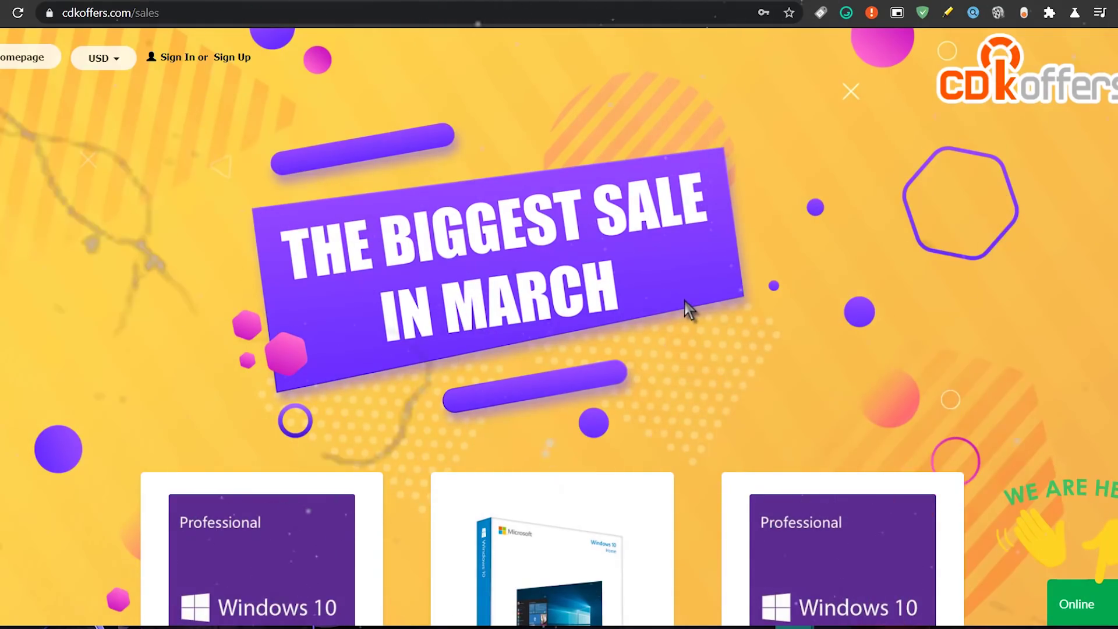
scroll(690, 309, "down", 1)
scroll(689, 311, "down", 20)
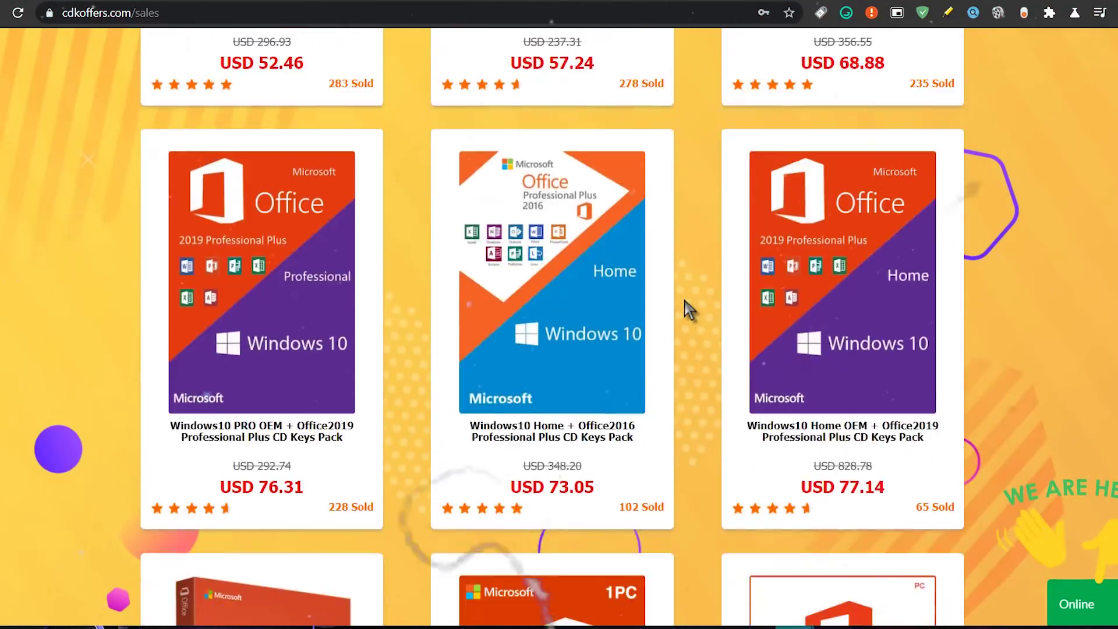
scroll(441, 401, "down", 3)
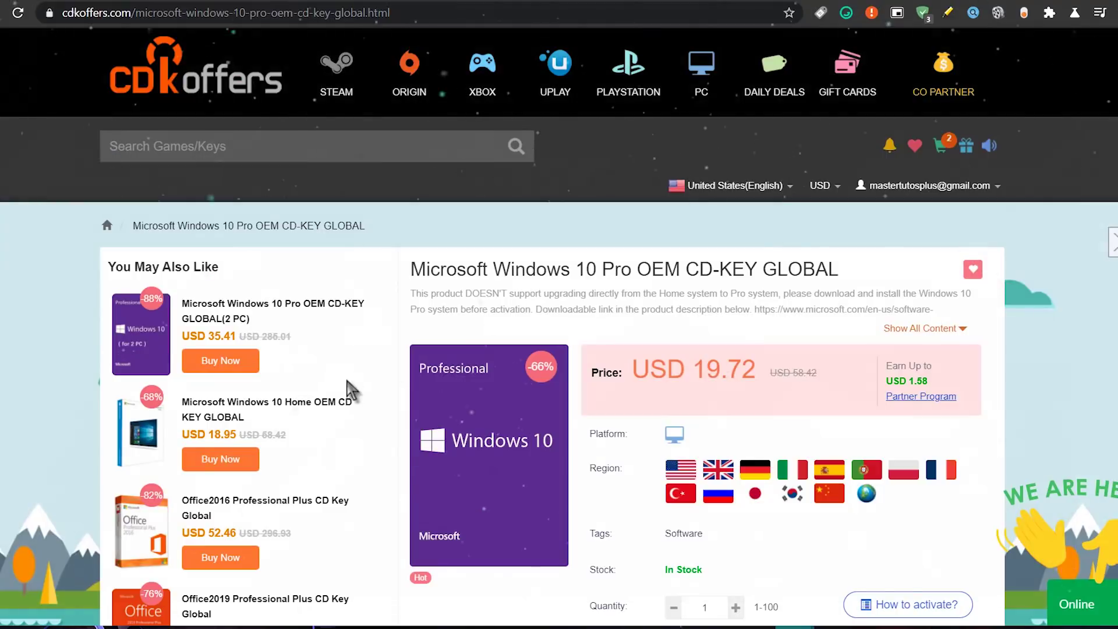
right_click(190, 78)
key("Escape")
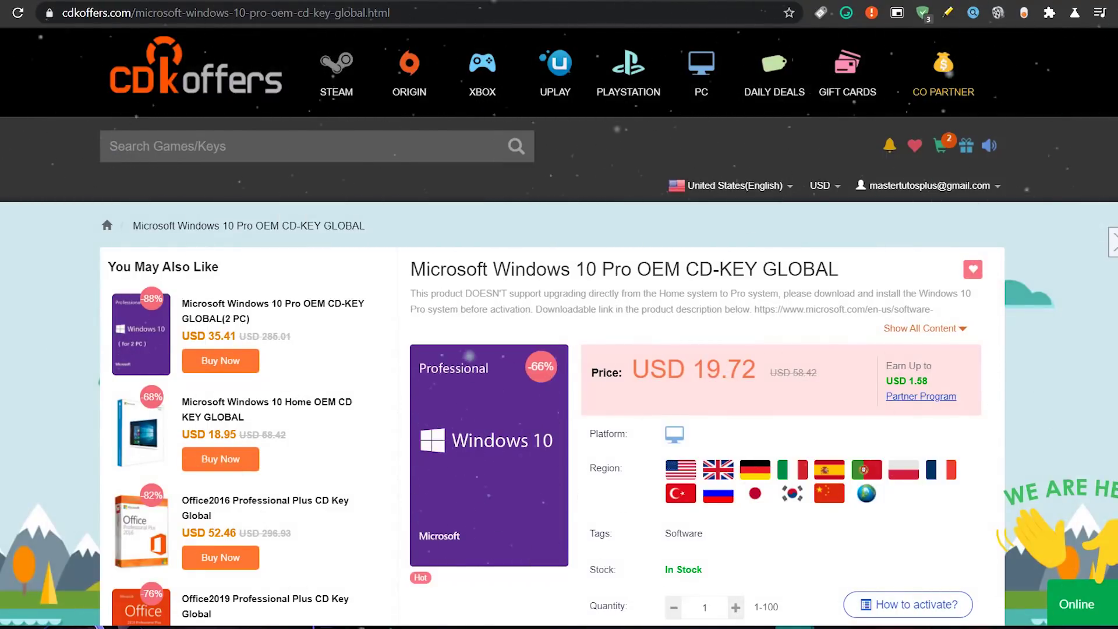
Open the CDKoffers home page and examine its best-sellers, new products, daily deals, gift cards and activity news.
left_click(190, 78)
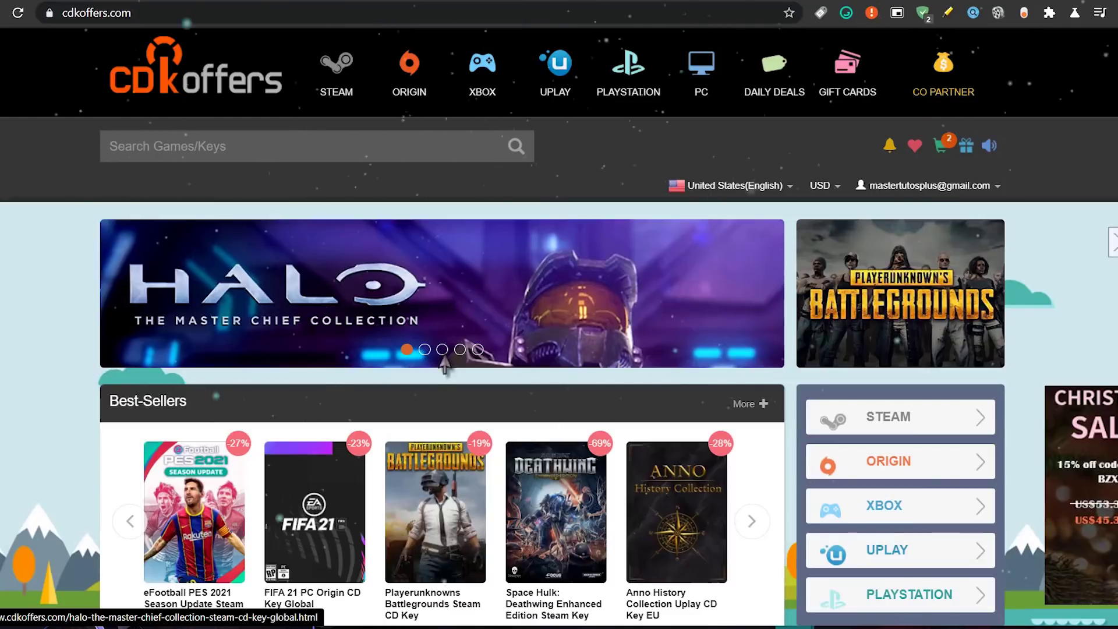
scroll(445, 365, "down", 3)
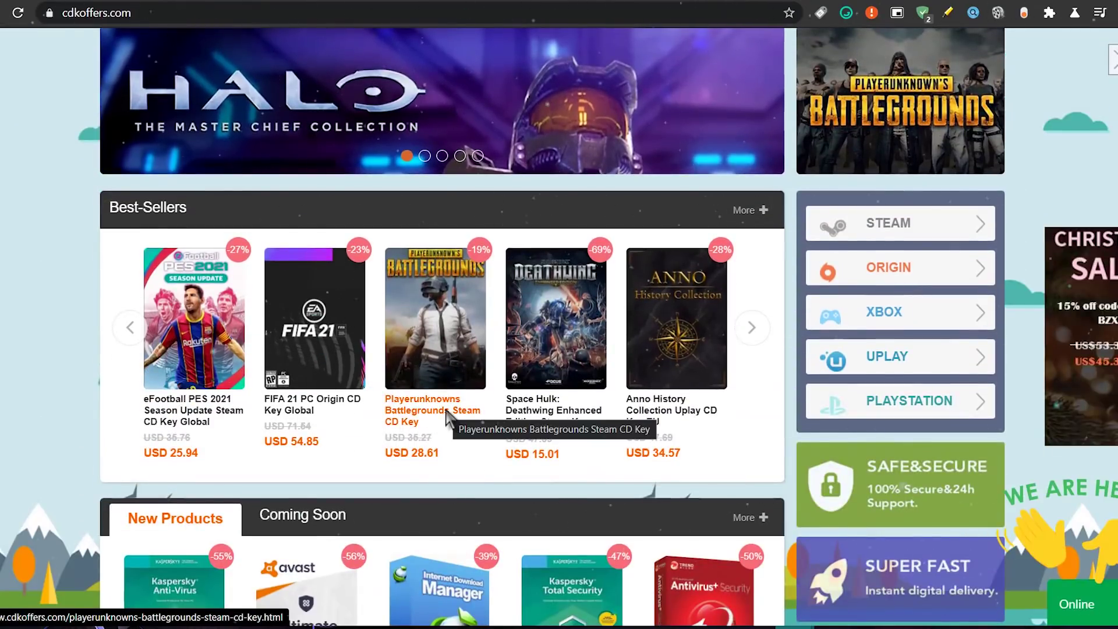
scroll(513, 382, "down", 7)
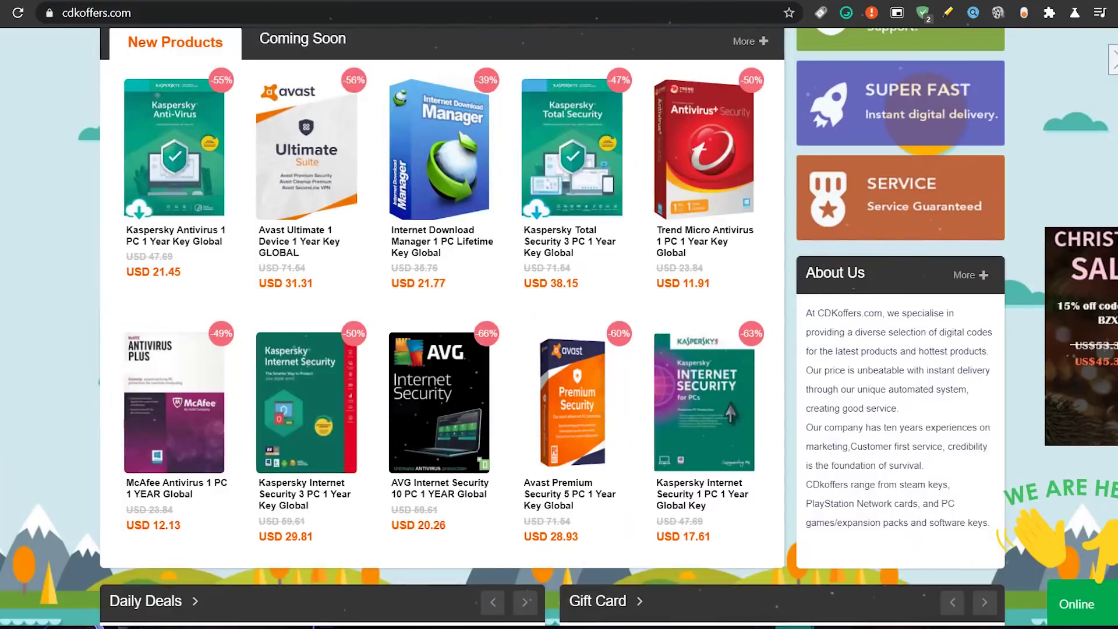
scroll(487, 373, "down", 6)
scroll(487, 373, "down", 4)
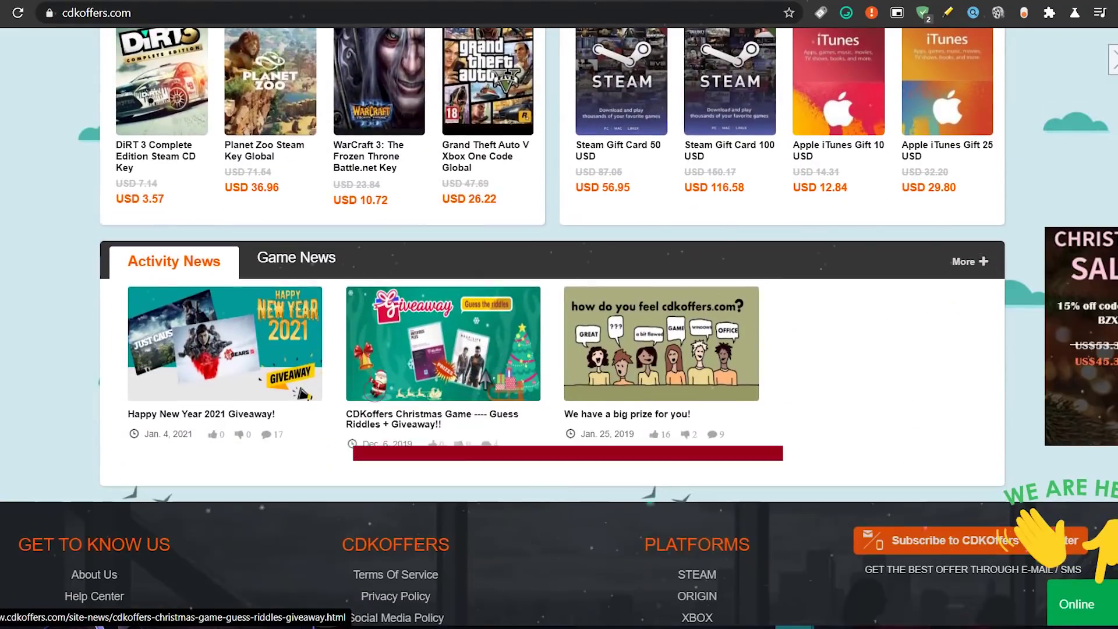
scroll(487, 373, "up", 7)
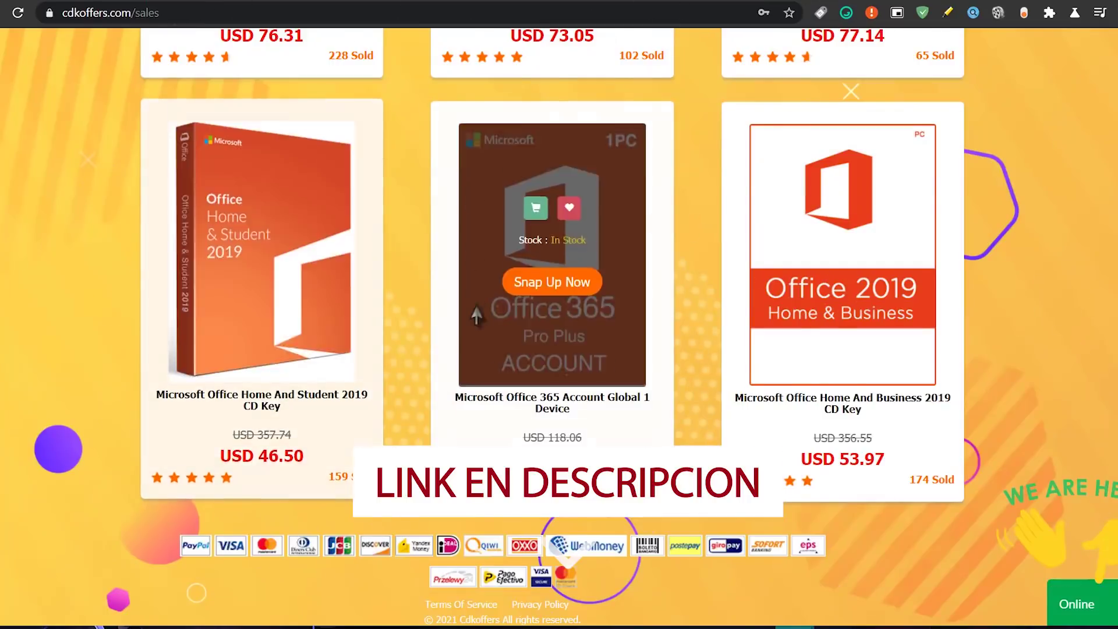
Open the Microsoft Windows 10 Pro OEM CD-KEY GLOBAL offer from the sales page and proceed to checkout with quantity 1.
scroll(474, 317, "up", 10)
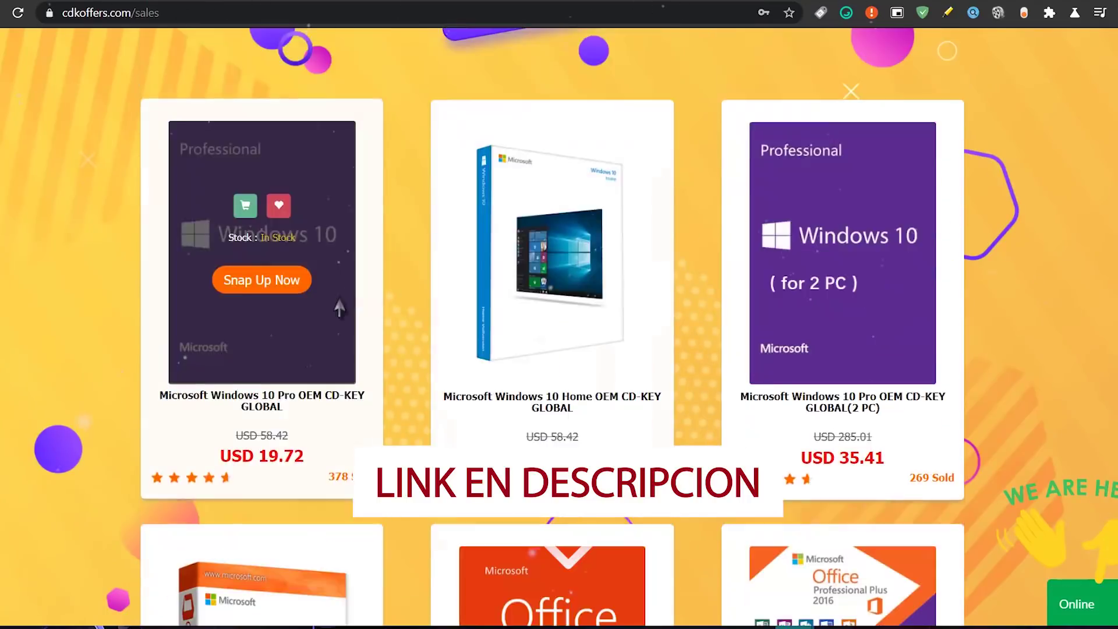
left_click(166, 550)
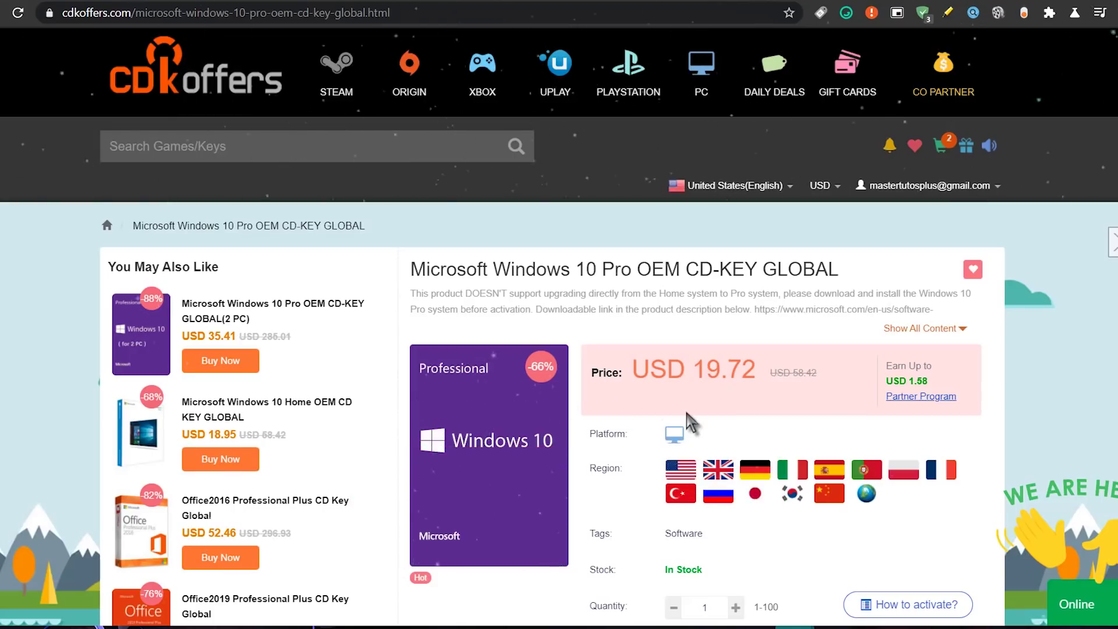
scroll(726, 400, "down", 3)
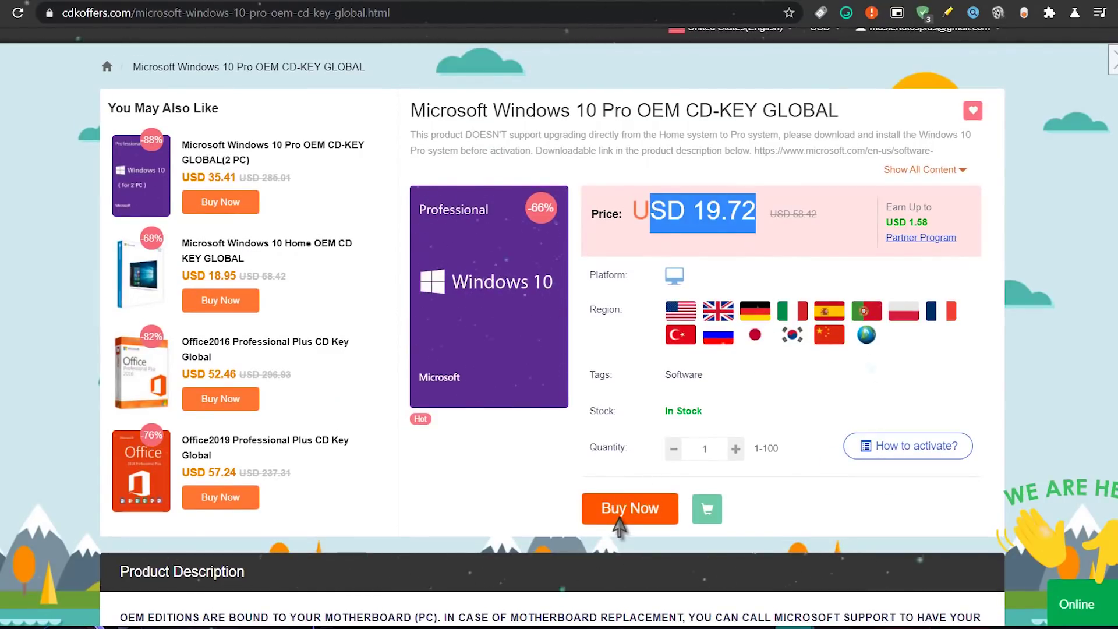
left_click(619, 519)
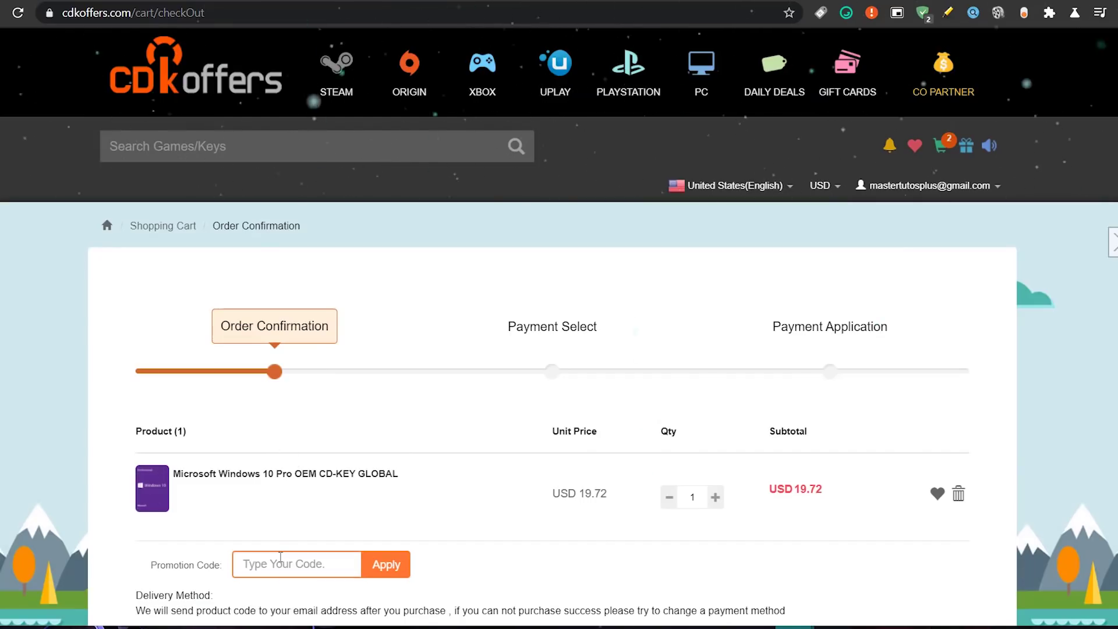
Enter the promotion code "mt" in the order confirmation for the Windows 10 Pro key.
left_click(280, 557)
type("mt")
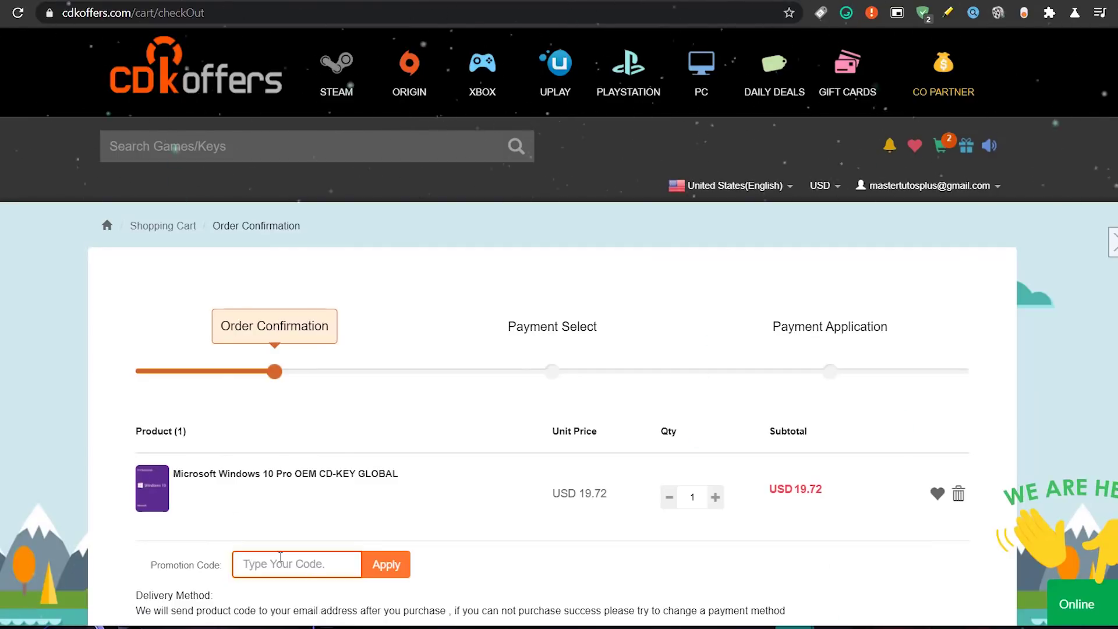